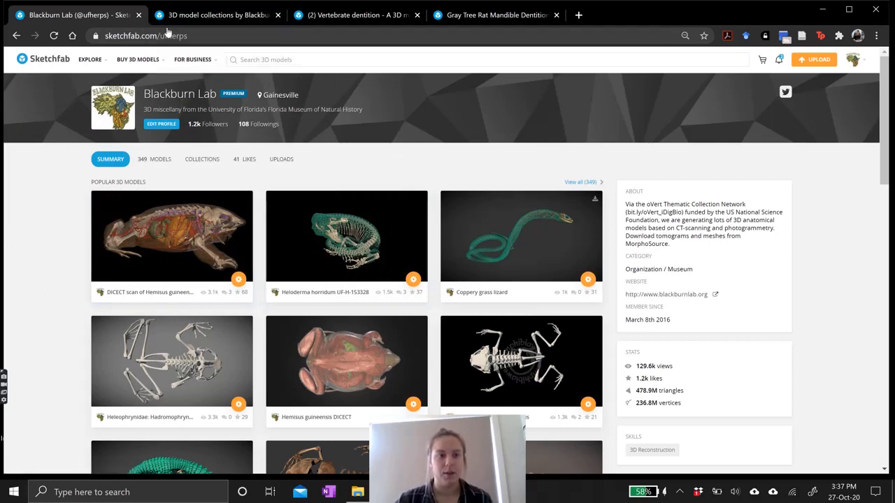
Browse the Blackburn Lab's model collections page.
left_click(224, 15)
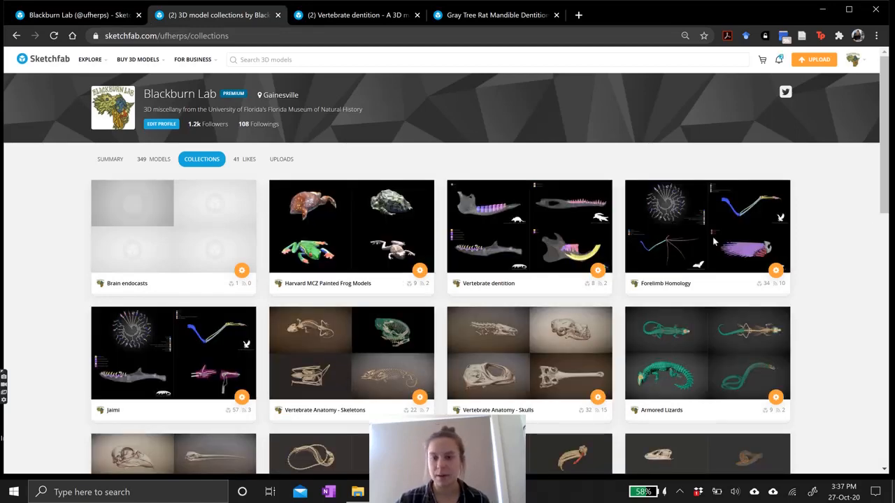
scroll(839, 268, "down", 3)
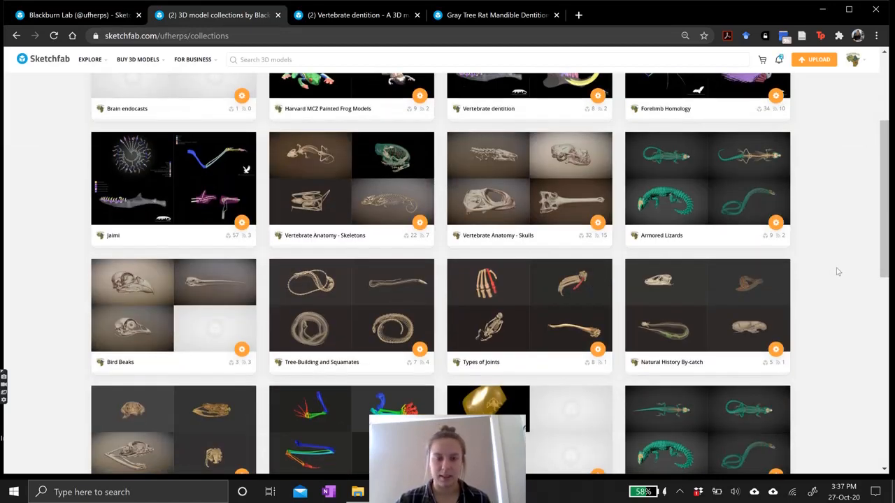
scroll(838, 272, "down", 1)
scroll(804, 231, "up", 3)
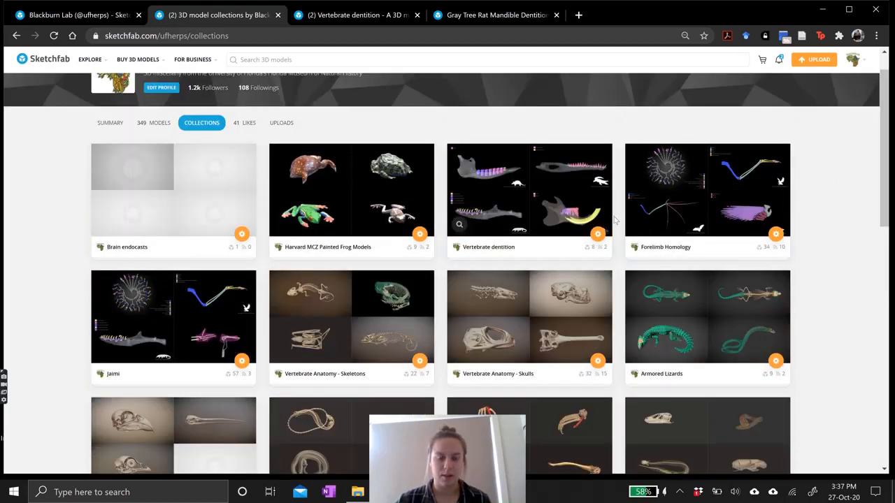
left_click_drag(885, 173, 887, 155)
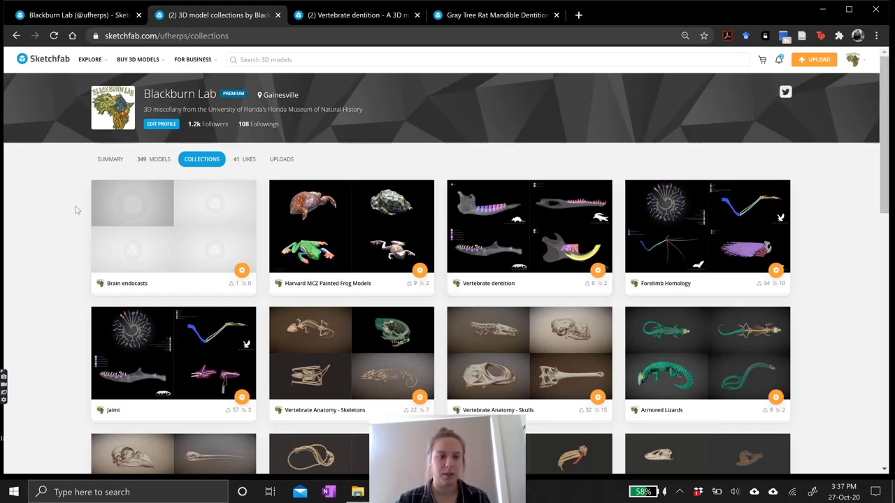
Open the Gray Tree Rat Mandible Dentition model from the Vertebrate dentition collection and rotate it to inspect it.
left_click(361, 17)
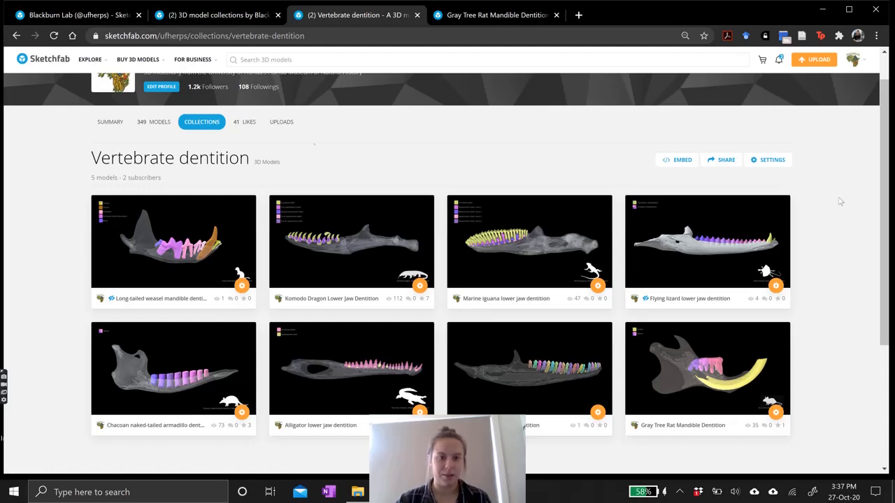
scroll(853, 217, "down", 1)
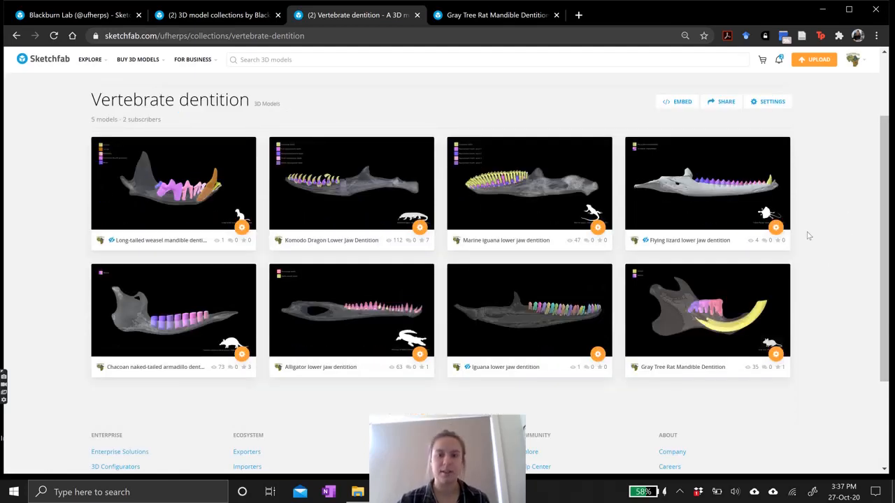
left_click(687, 368)
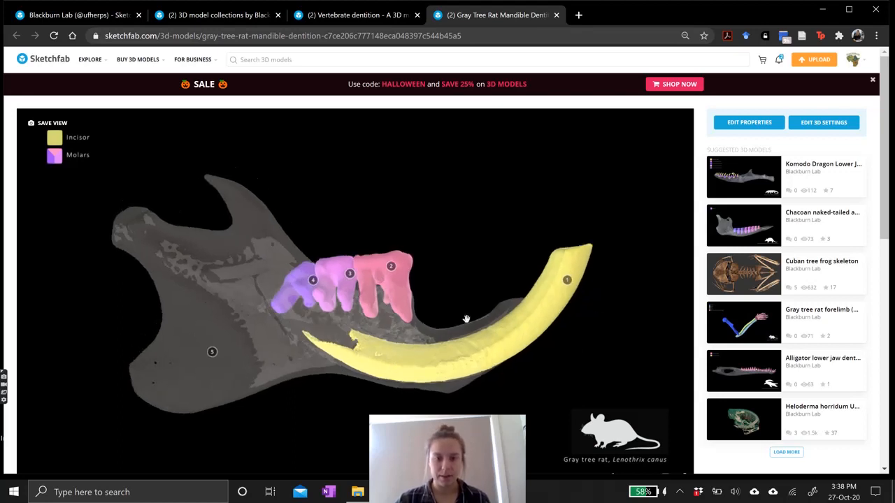
left_click_drag(424, 352, 460, 286)
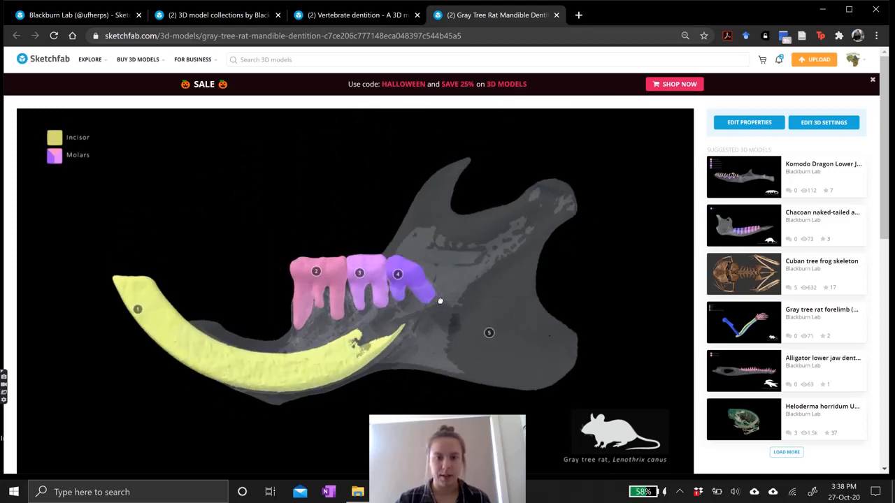
left_click_drag(354, 346, 383, 350)
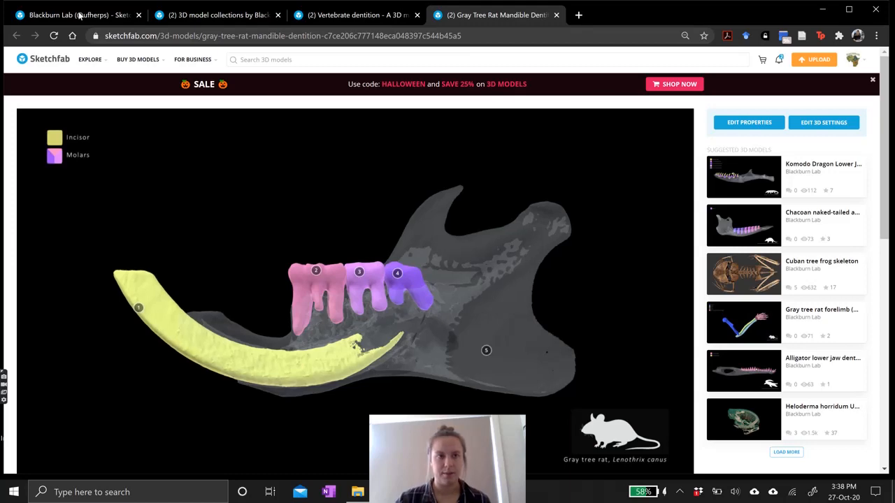
Open the new-model upload dialog from the lab's profile page.
left_click(80, 15)
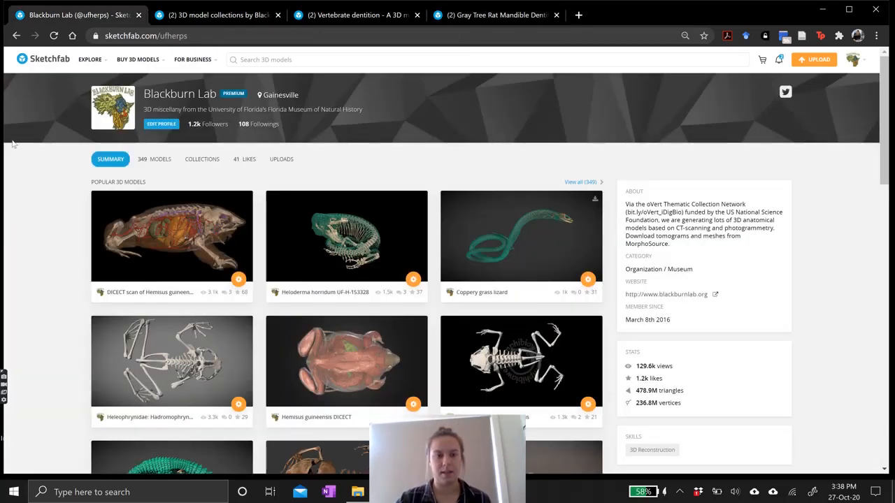
left_click(815, 60)
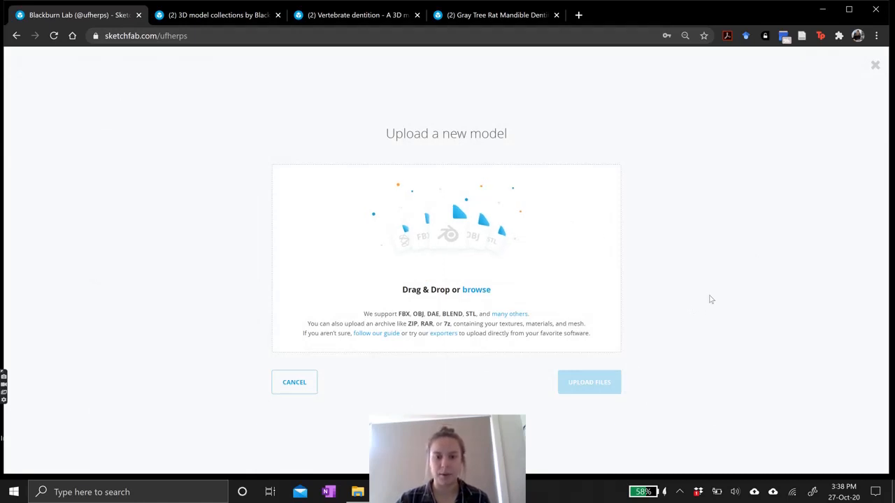
Compress the sketchfab-rat-teeth folder into sketchfab-rat-teeth.zip with 7-Zip in the tree-rat-teeth folder.
left_click(358, 493)
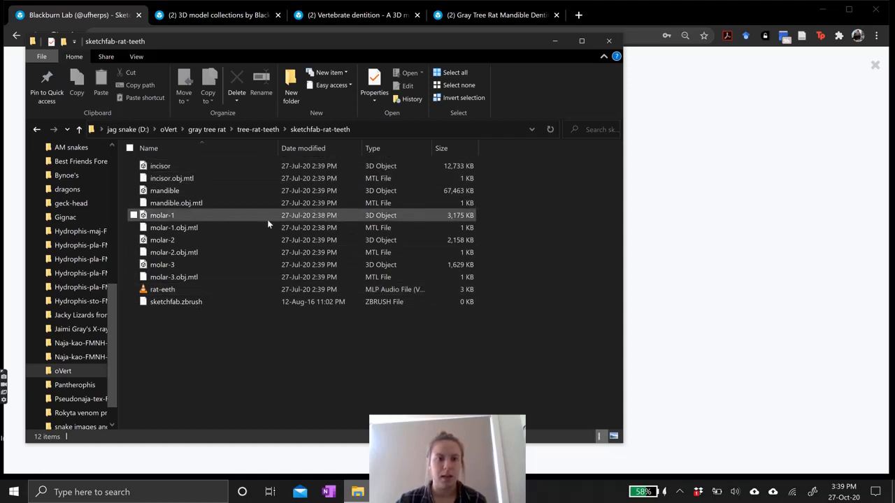
left_click(258, 131)
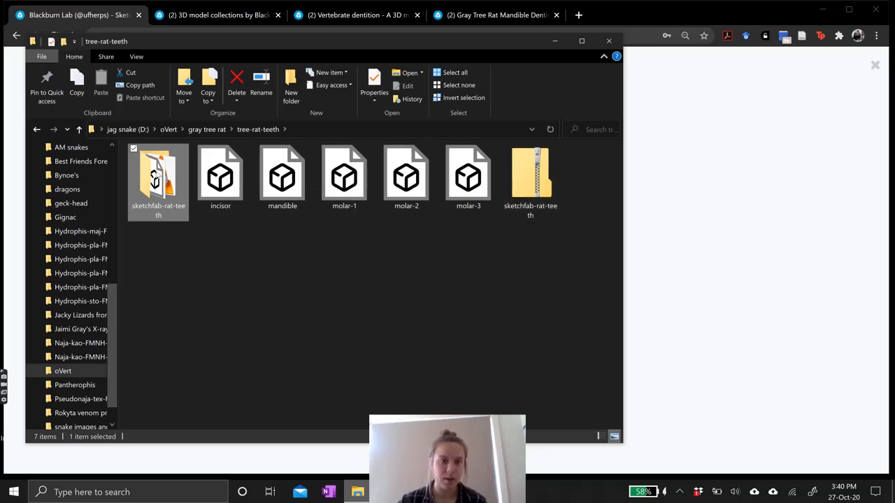
right_click(160, 179)
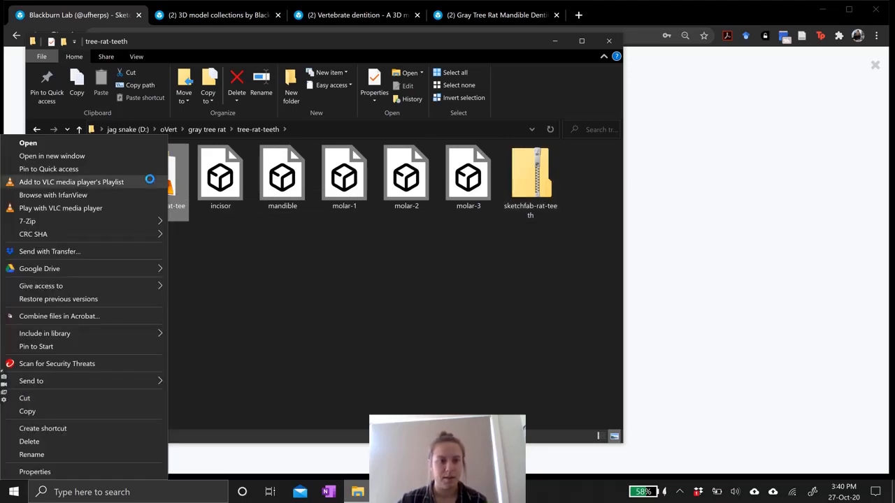
mouse_move(129, 221)
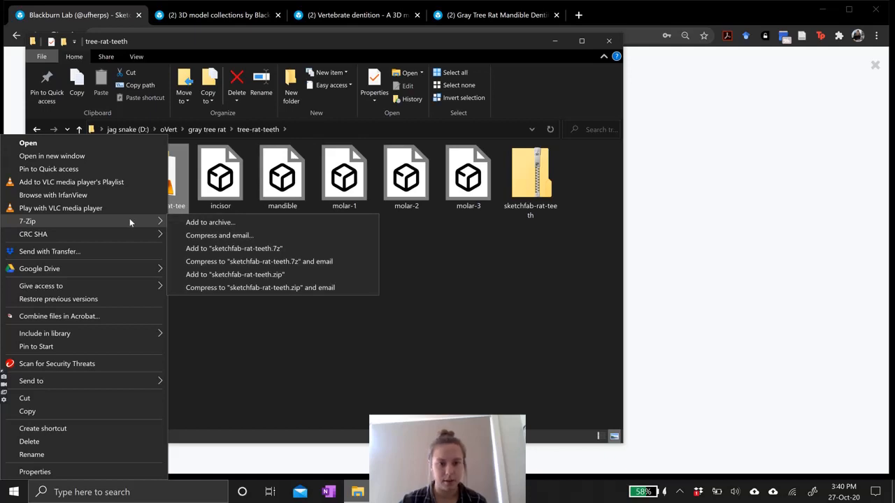
left_click(451, 279)
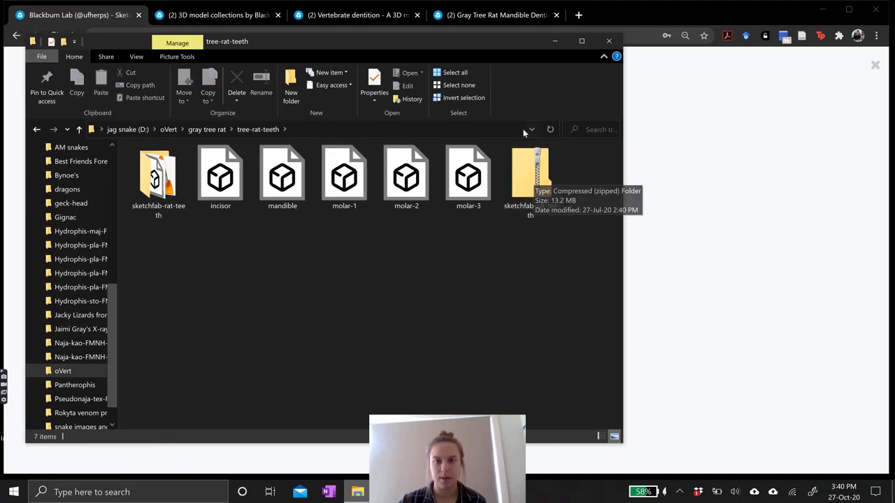
Place the File Explorer window beside the browser's upload dialog.
mouse_move(495, 44)
left_mouse_down()
mouse_move(482, 60)
mouse_move(504, 56)
left_mouse_up()
left_click(685, 169)
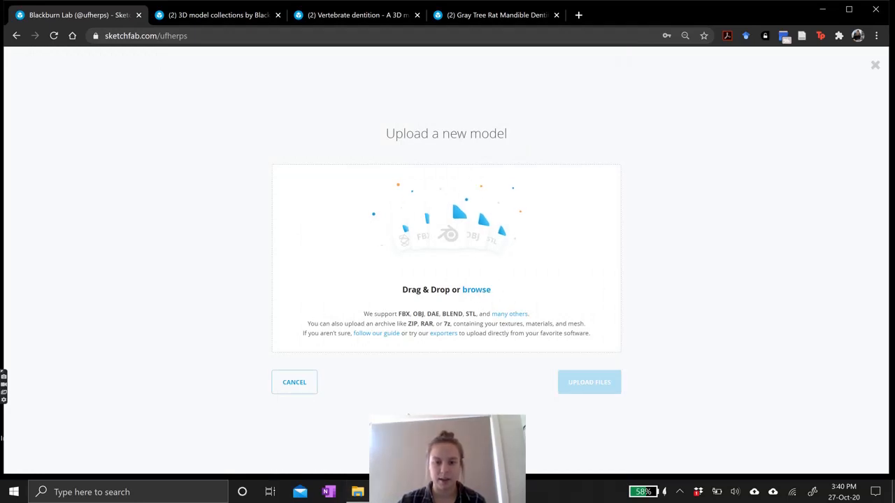
left_click(386, 491)
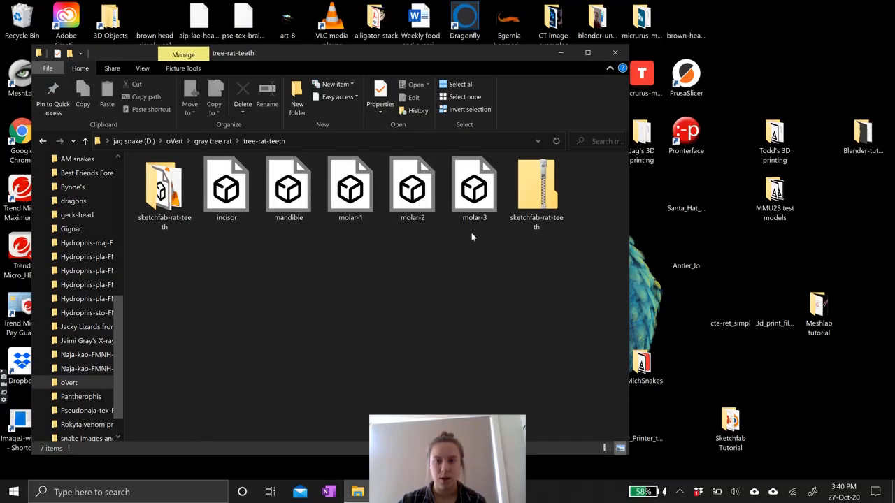
left_click(387, 491)
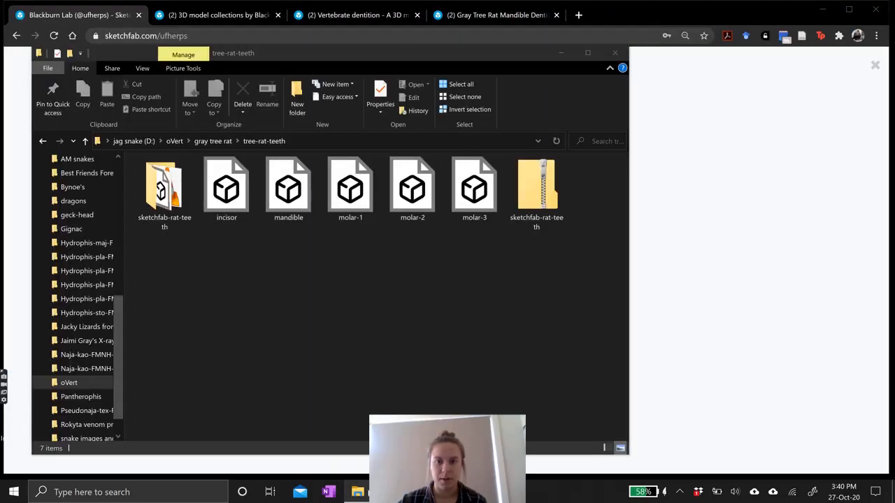
left_click(503, 70)
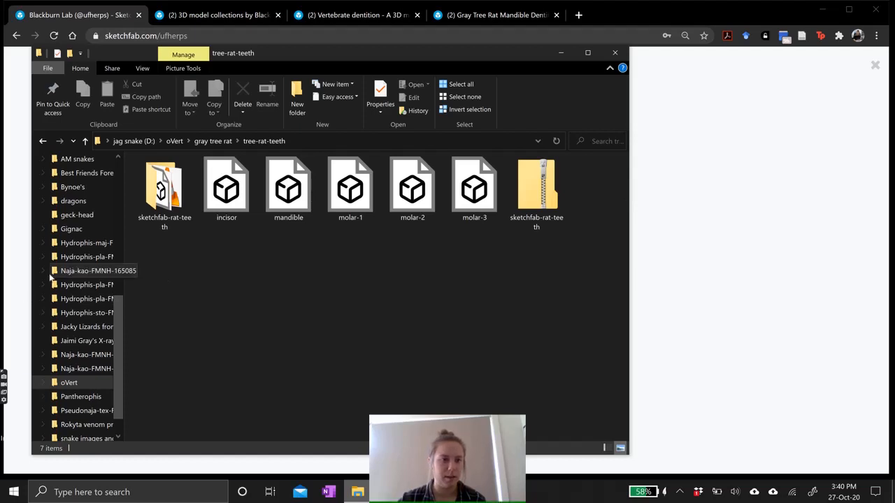
left_click_drag(30, 283, 315, 281)
left_click_drag(496, 54, 723, 37)
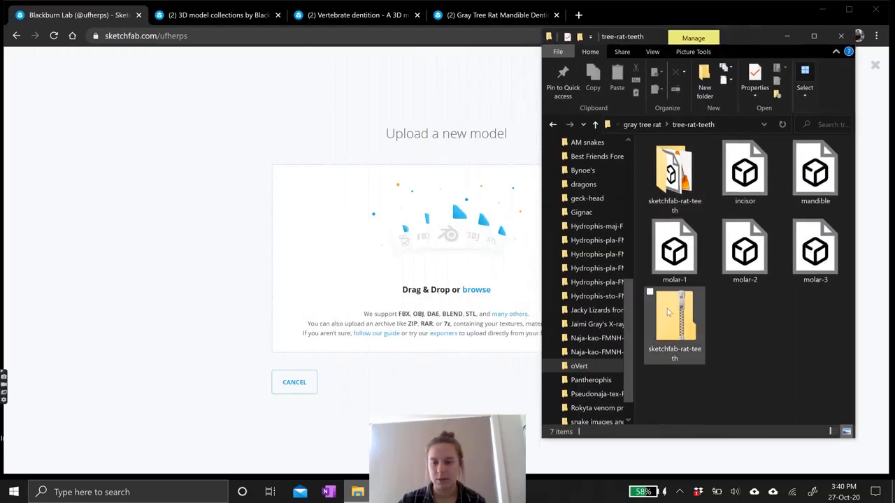
Drop sketchfab-rat-teeth.zip into the upload dialog and upload its files.
mouse_move(666, 310)
left_mouse_down()
mouse_move(580, 352)
mouse_move(399, 262)
left_mouse_up()
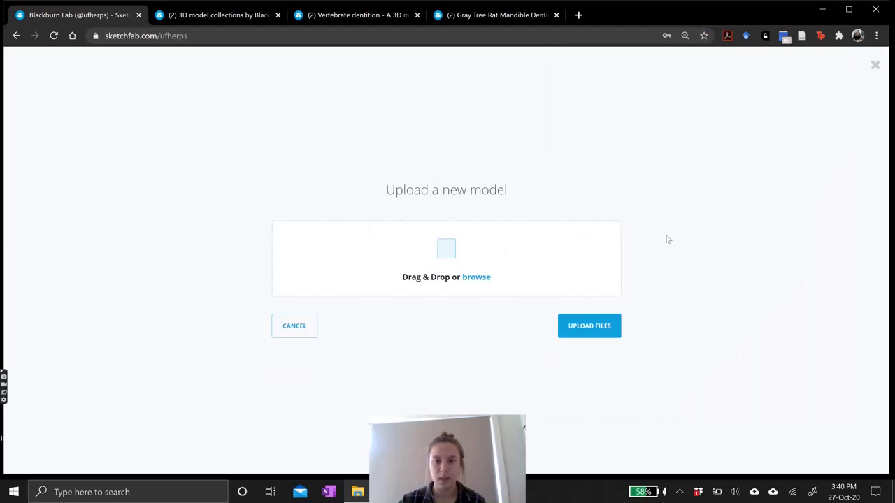
left_click(589, 326)
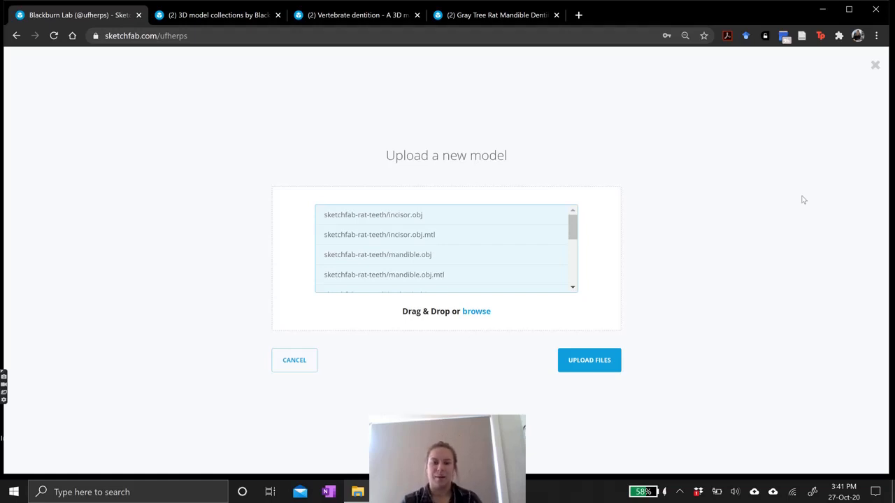
scroll(510, 244, "down", 5)
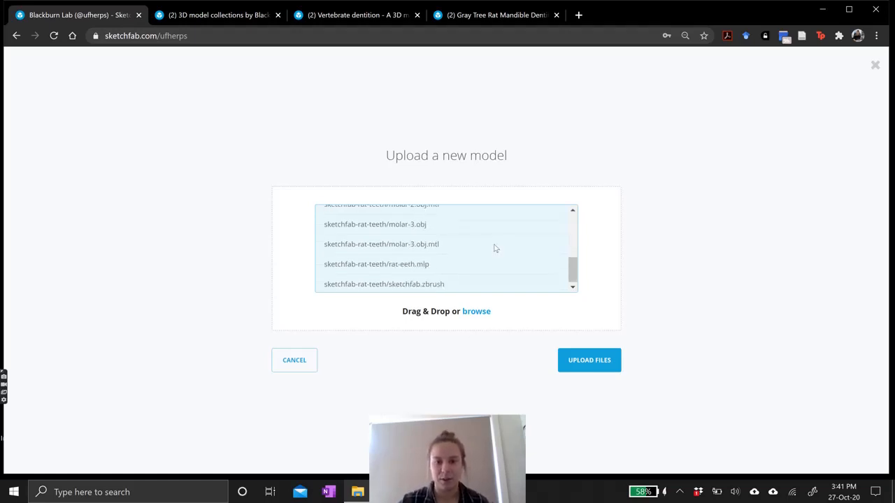
left_click_drag(574, 264, 581, 230)
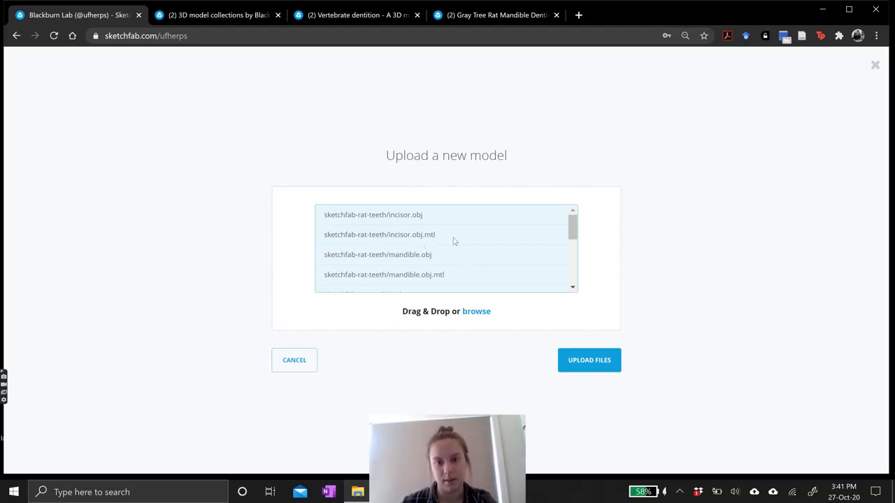
left_click(584, 365)
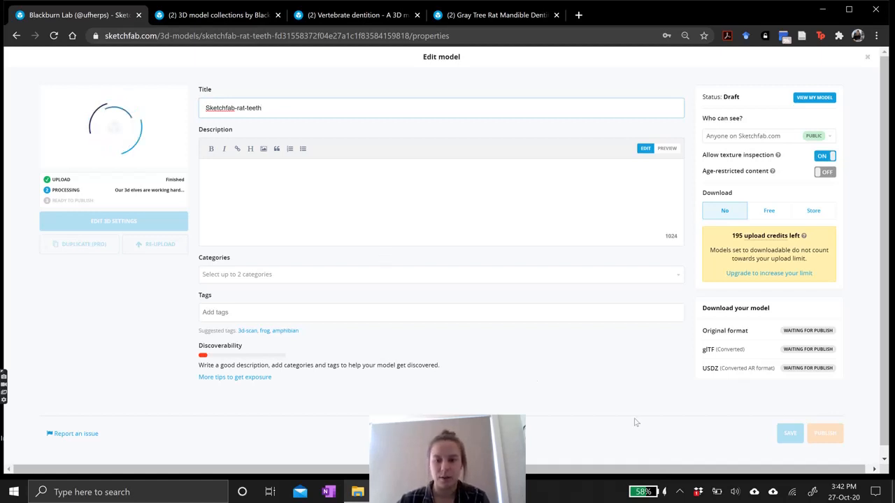
left_click(680, 493)
left_click(715, 446)
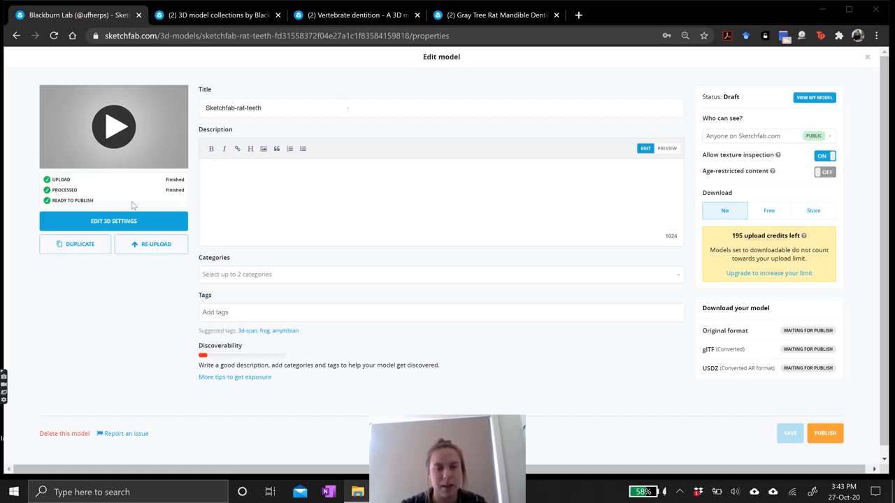
Rename the model's title to Gray tree rat mandible.
left_click(297, 109)
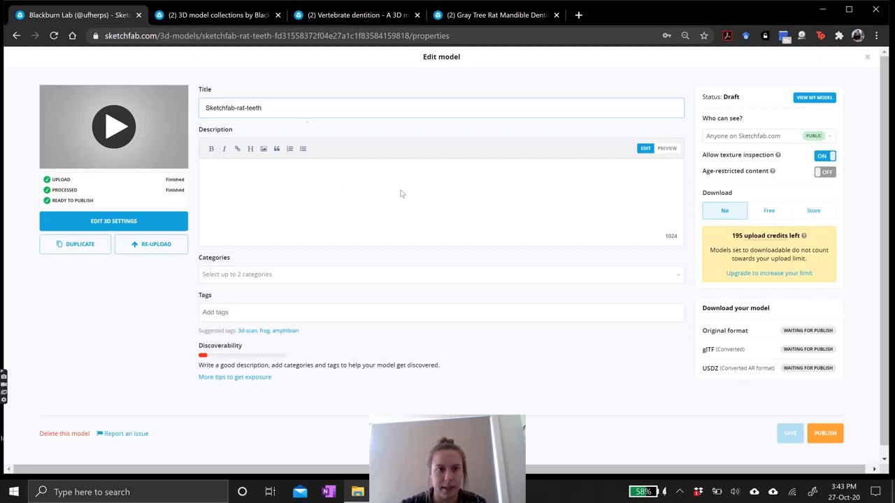
triple_click(276, 108)
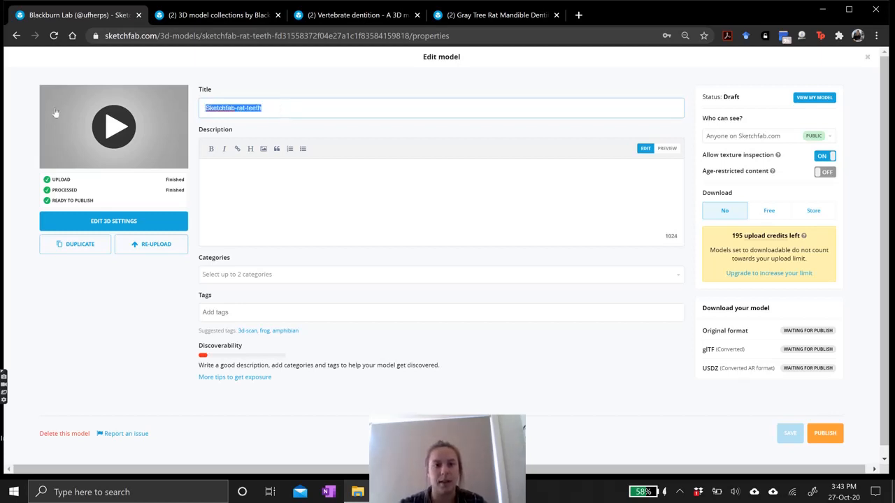
type("Gray tre")
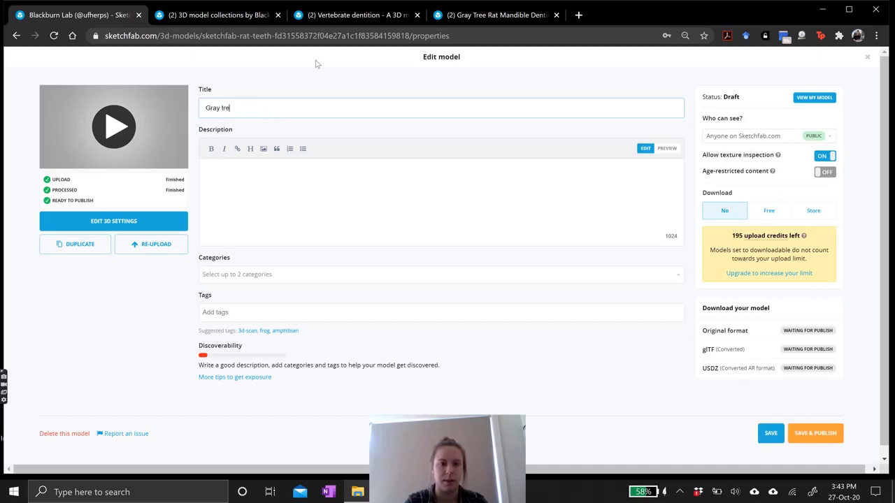
type("e rat ma")
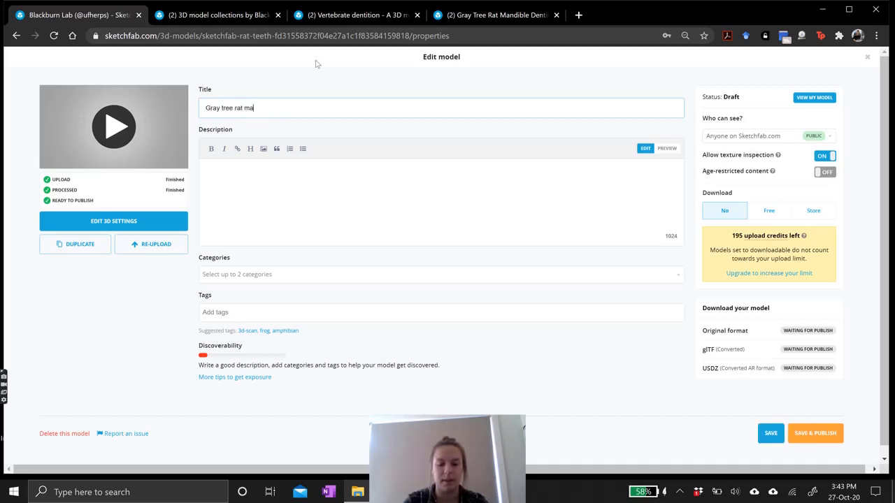
type("ndible")
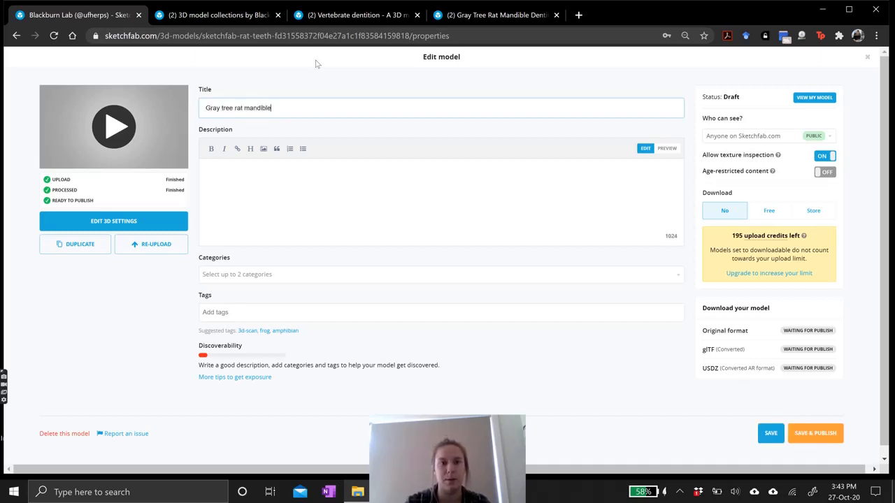
Assign the model to the Nature & Plants and Science & Technology categories.
left_click(355, 170)
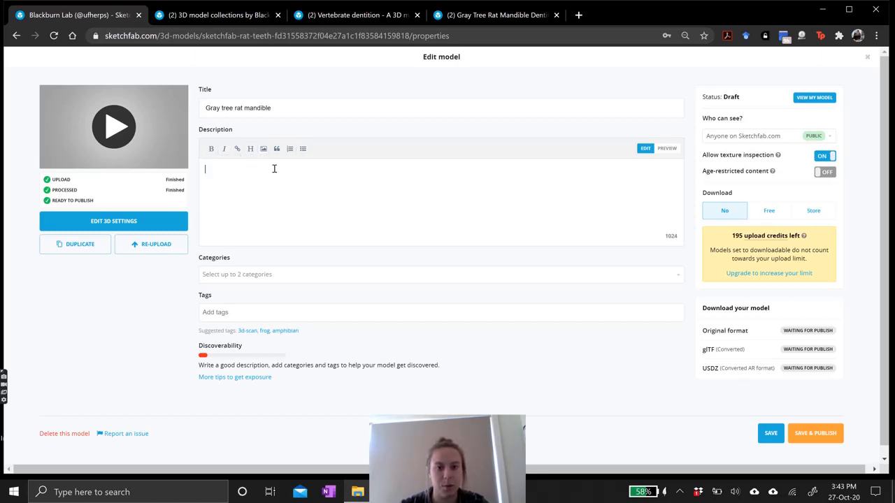
left_click(408, 280)
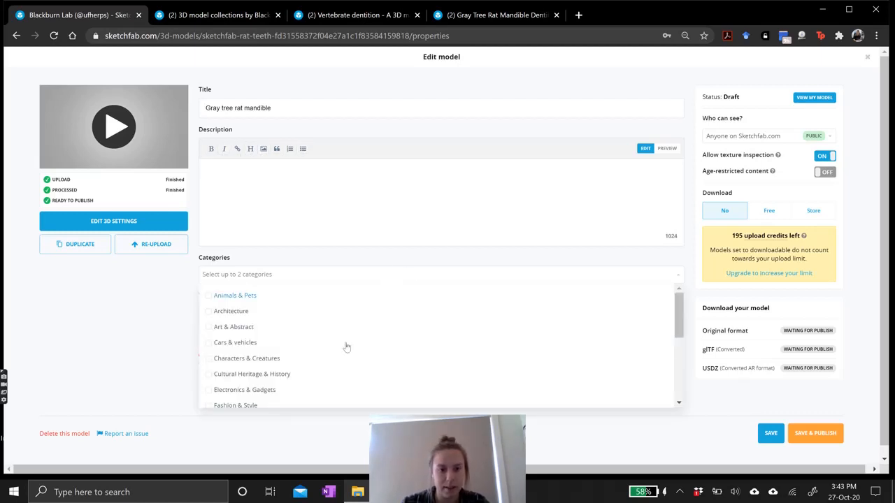
scroll(346, 348, "down", 1)
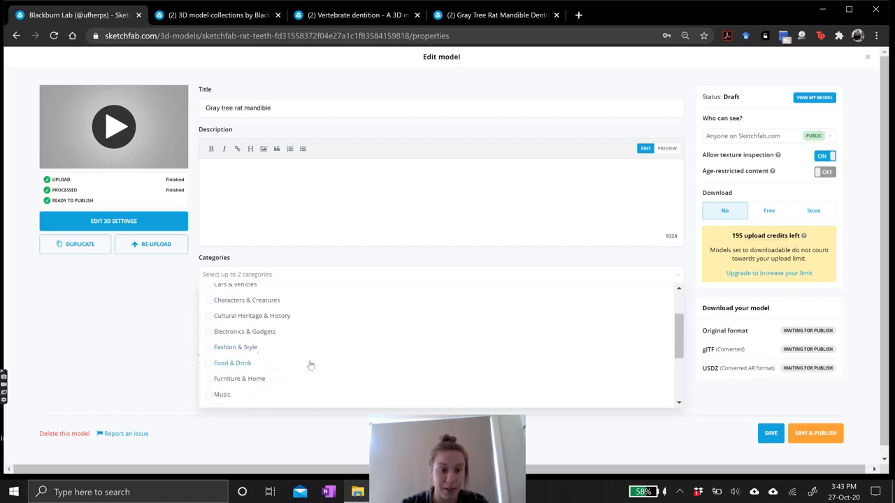
scroll(250, 358, "down", 1)
left_click(250, 354)
scroll(276, 347, "down", 1)
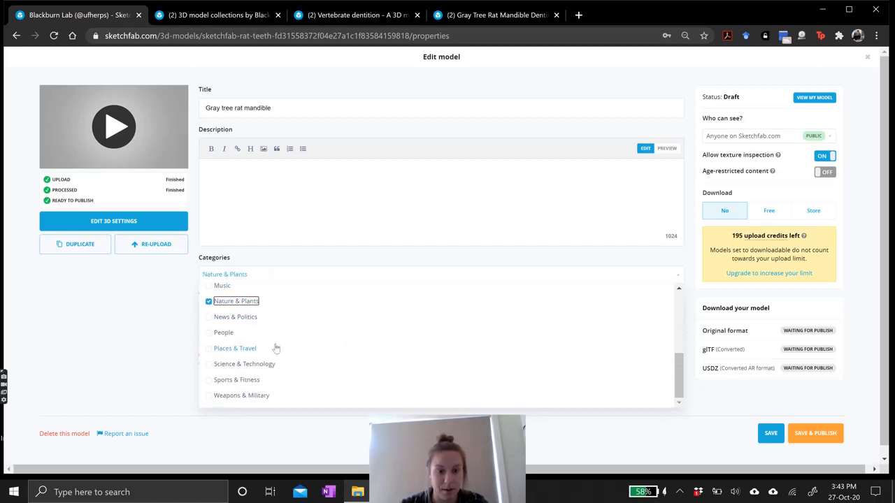
left_click(254, 369)
left_click(148, 353)
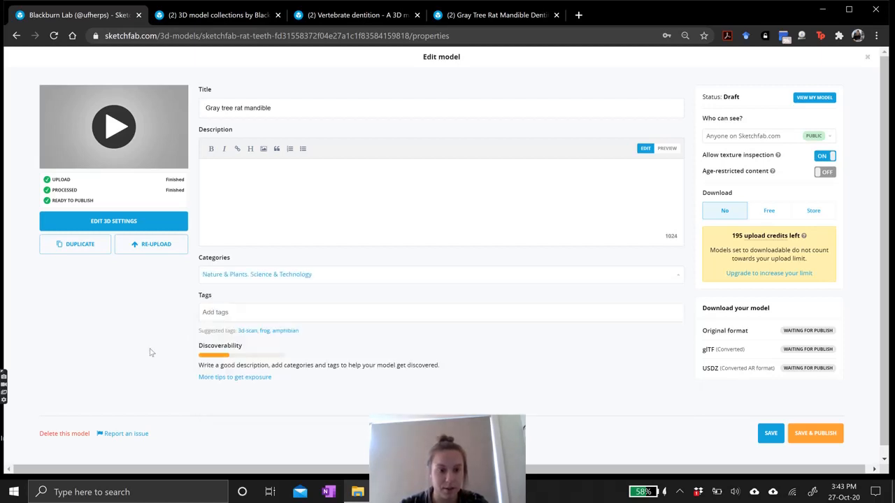
Add the tags rat and mammal to the model.
left_click(248, 313)
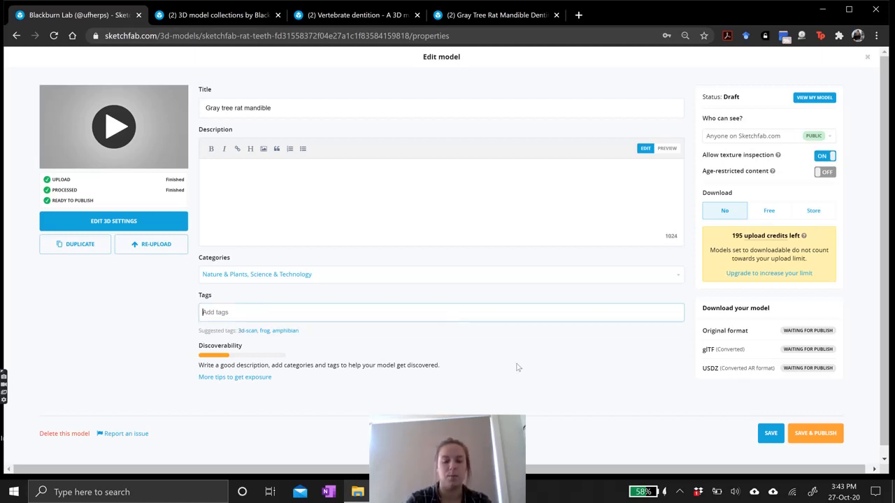
type("rat")
key("Return")
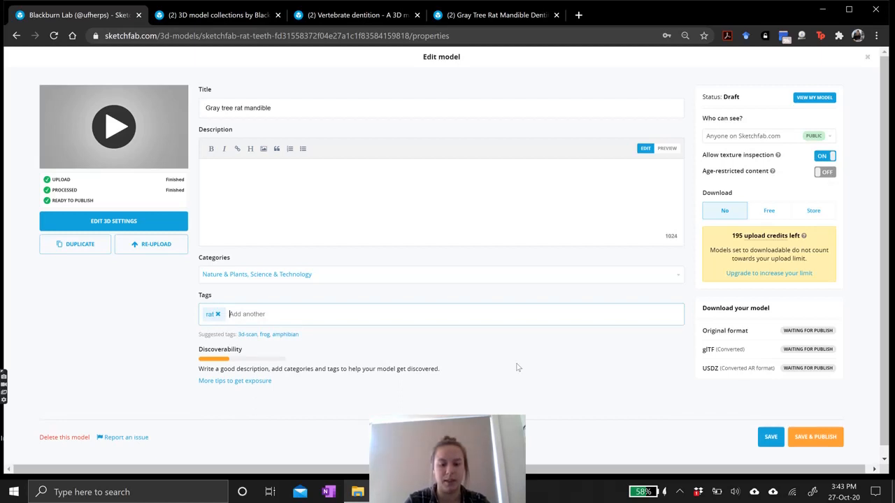
type("mammal")
key("Return")
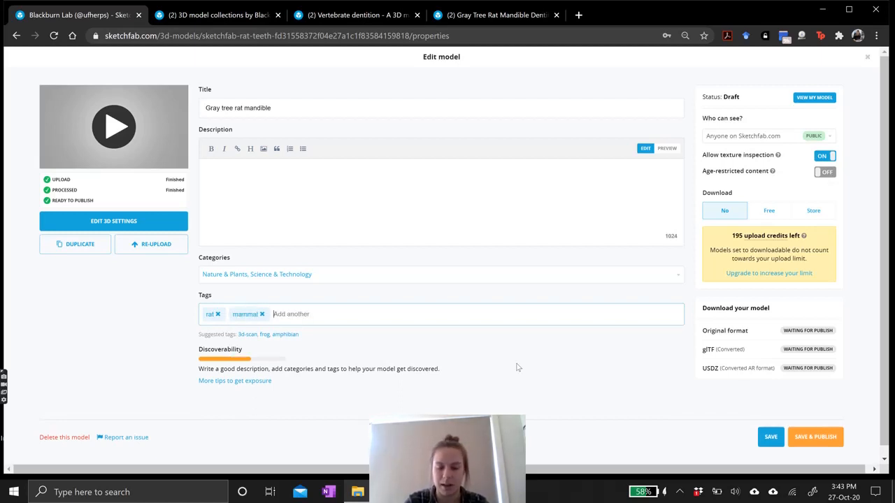
Add the tags dentition, teeth and overt-tcn to the model.
type("de")
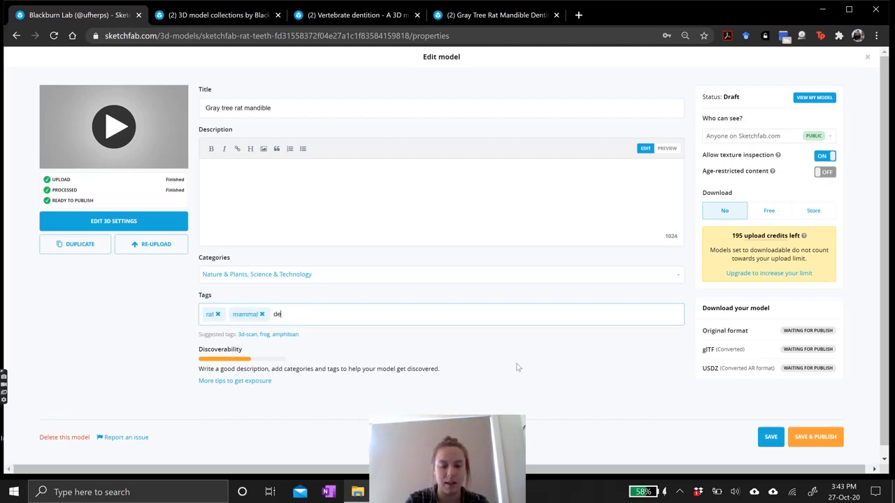
type("ntition")
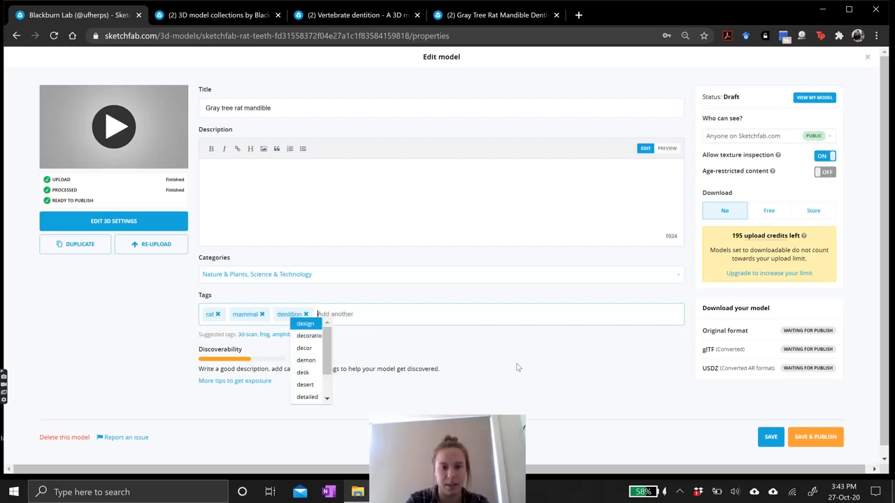
key("Return")
type("teeth")
key("Return")
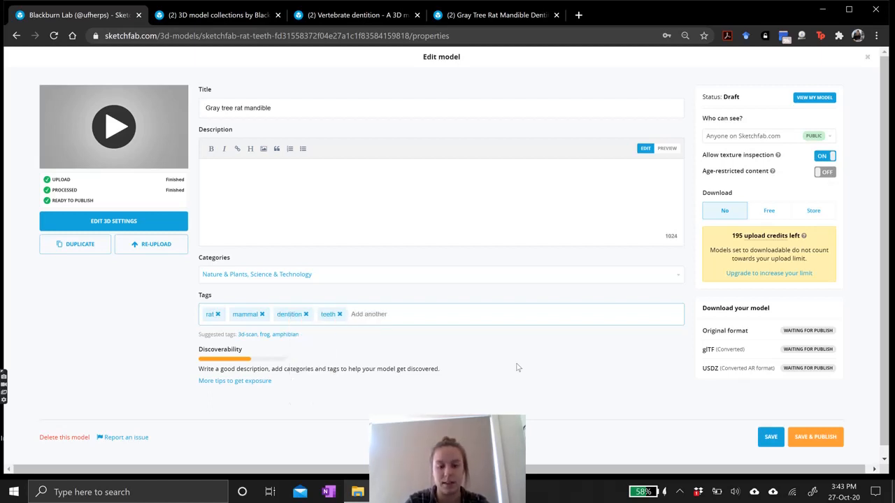
type("overt")
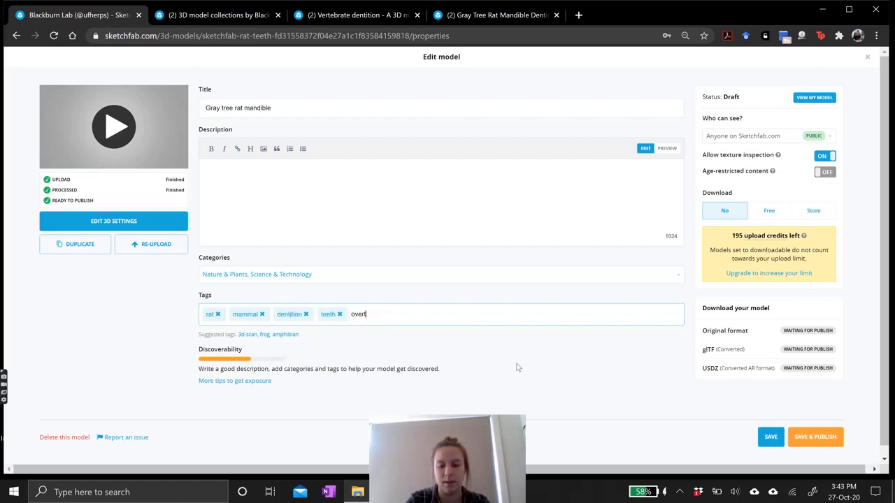
type("-to")
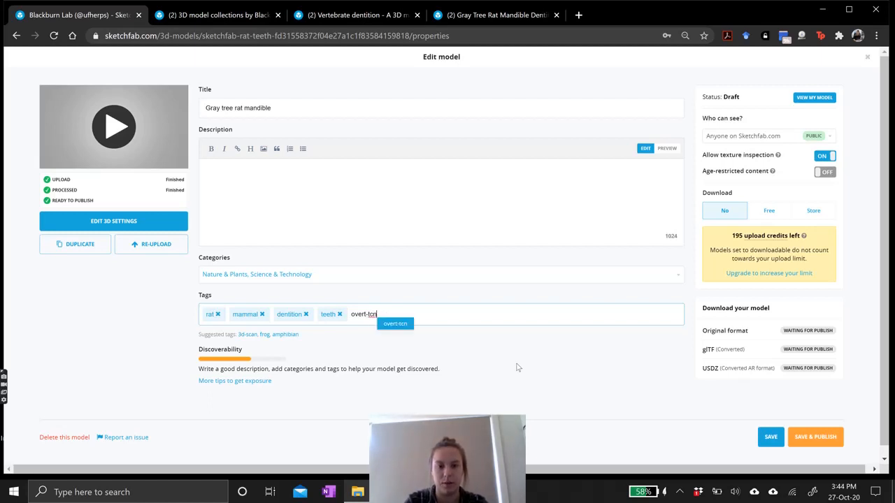
key("Return")
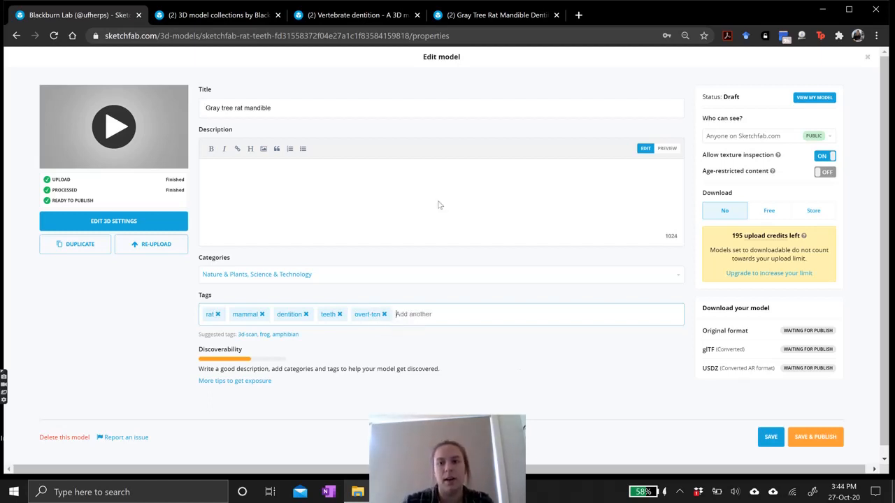
Restrict the model's visibility to anyone with the link and save the changes.
left_click(827, 143)
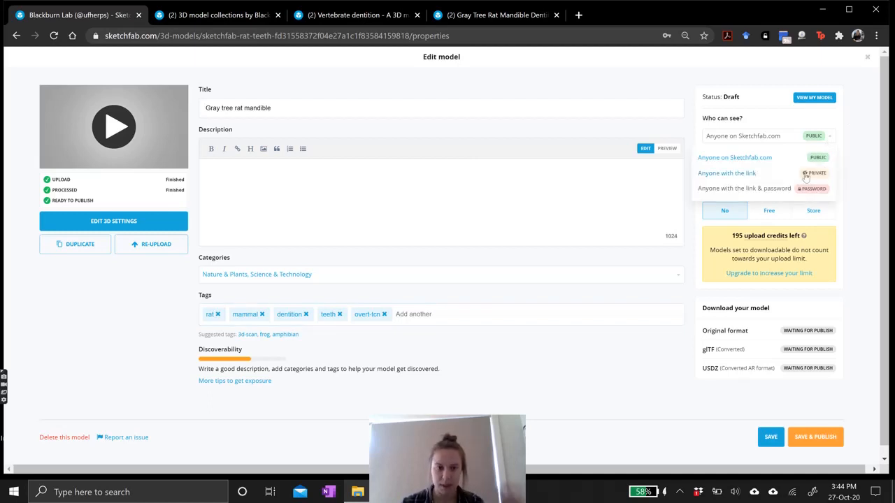
left_click(750, 176)
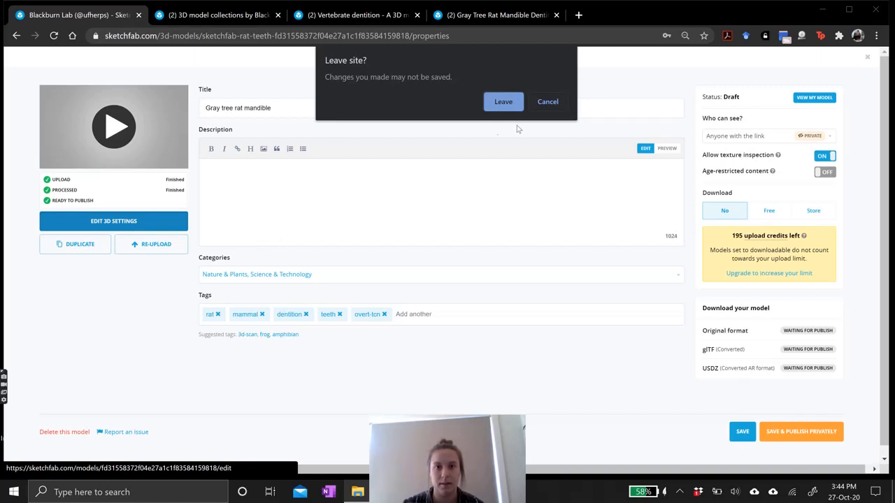
left_click(547, 103)
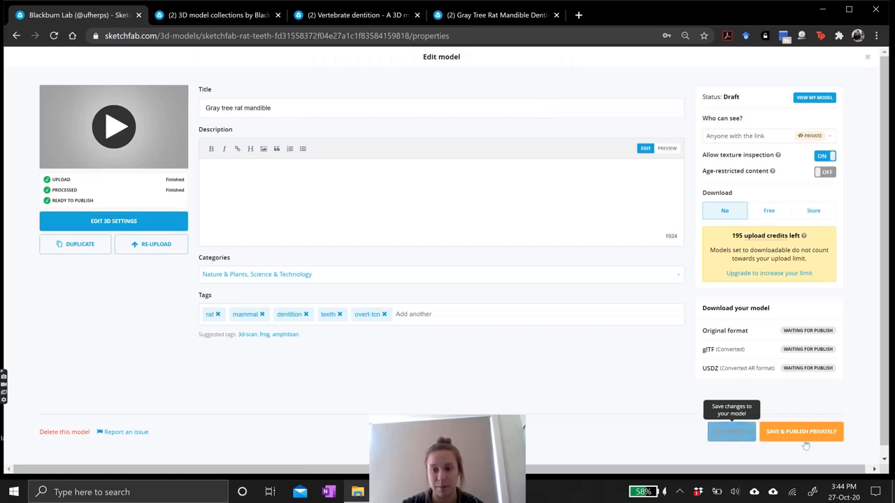
left_click(742, 432)
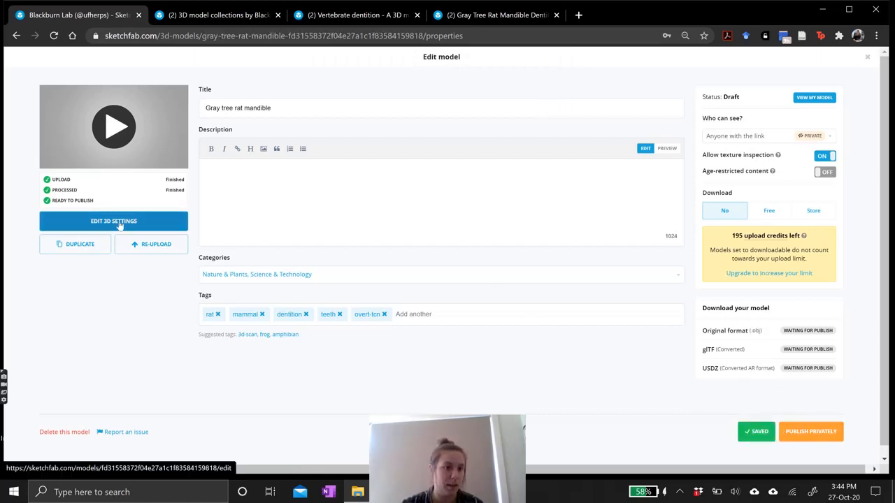
Open the model's 3D settings editor and turn on advanced rotation.
left_click(258, 223)
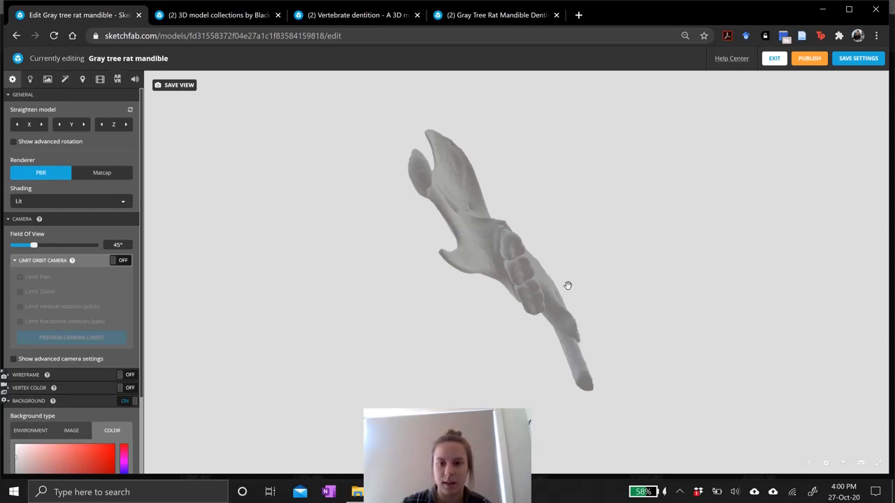
mouse_move(487, 261)
left_mouse_down()
mouse_move(494, 349)
mouse_move(491, 322)
mouse_move(559, 334)
mouse_move(622, 301)
mouse_move(584, 308)
mouse_move(523, 297)
mouse_move(535, 237)
mouse_move(506, 286)
mouse_move(483, 243)
mouse_move(545, 240)
left_mouse_up()
mouse_move(506, 287)
left_mouse_down()
mouse_move(513, 240)
mouse_move(516, 339)
left_mouse_up()
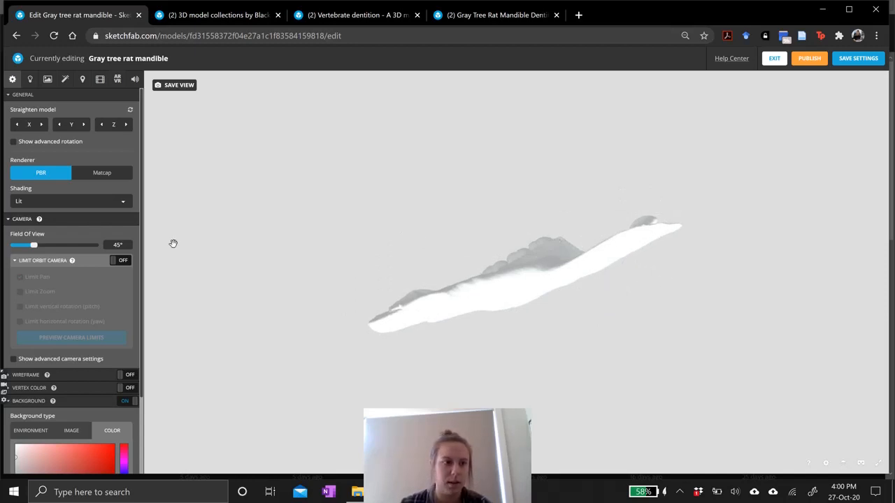
left_click(13, 142)
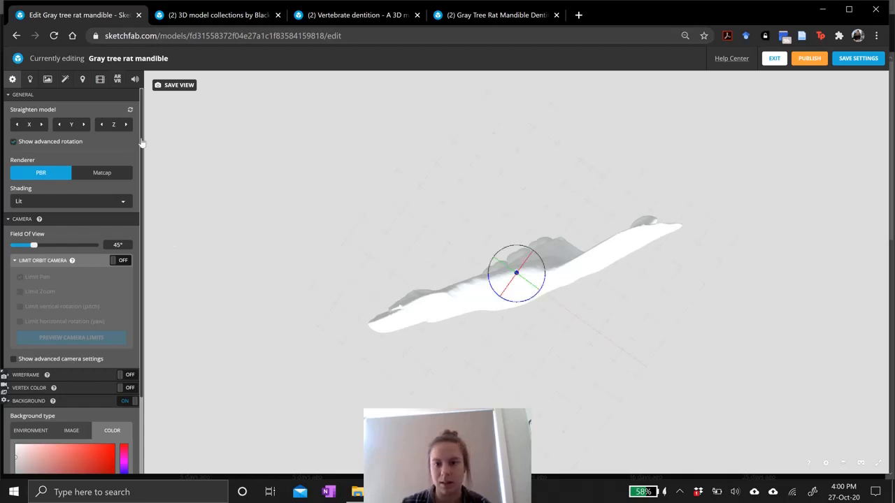
Rotate the mandible with the rotation gizmo so it sits upright and level over the grid.
left_click_drag(530, 332, 536, 281)
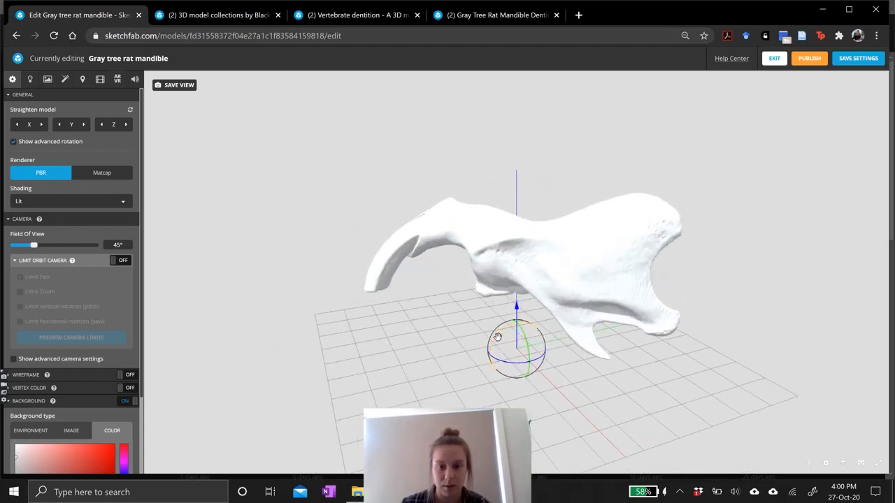
left_click_drag(495, 339, 720, 287)
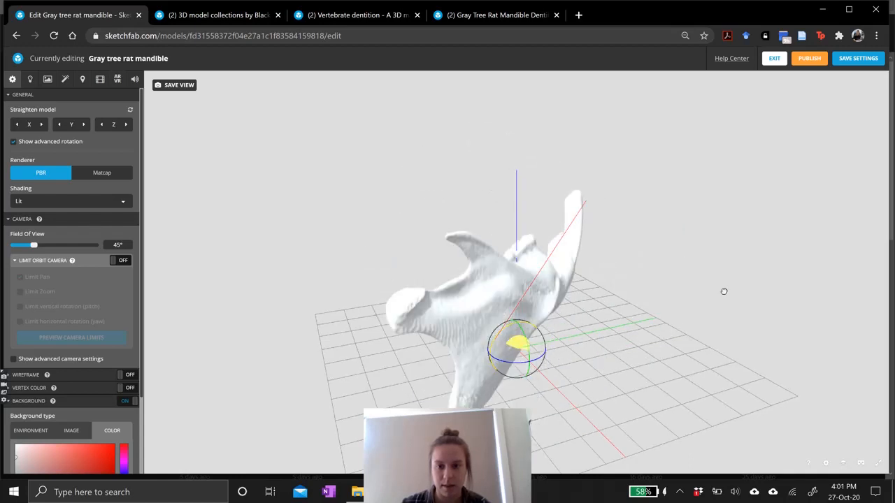
left_click_drag(581, 351, 560, 274)
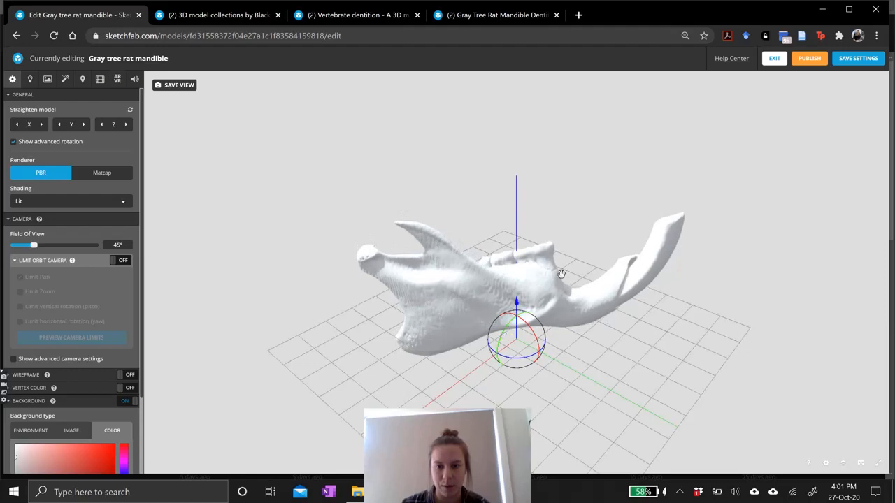
left_click_drag(561, 318, 506, 349)
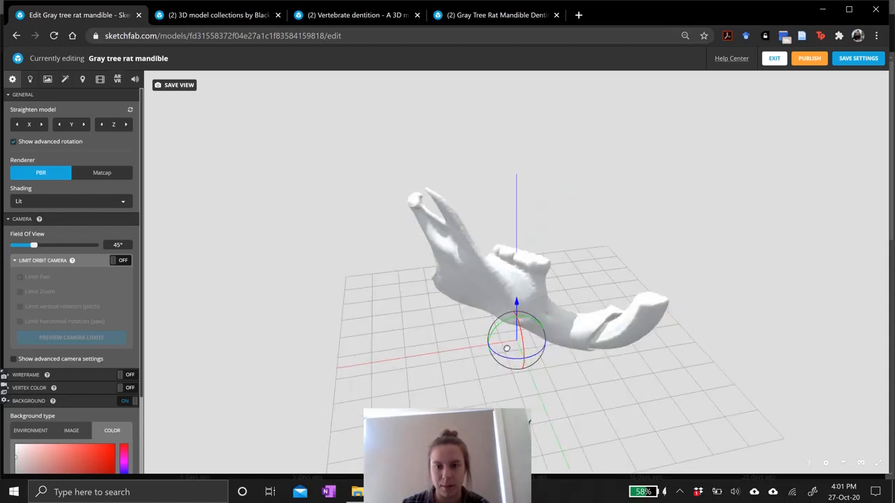
left_click_drag(567, 276, 569, 277)
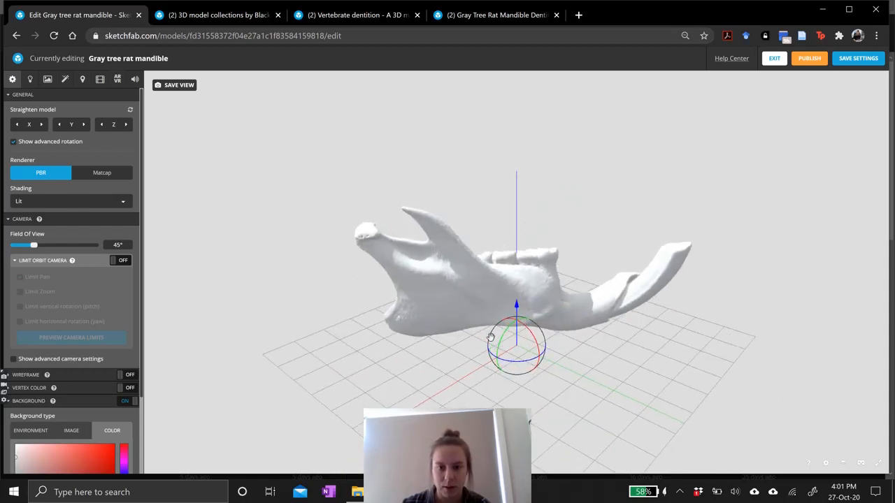
left_click_drag(497, 351, 499, 347)
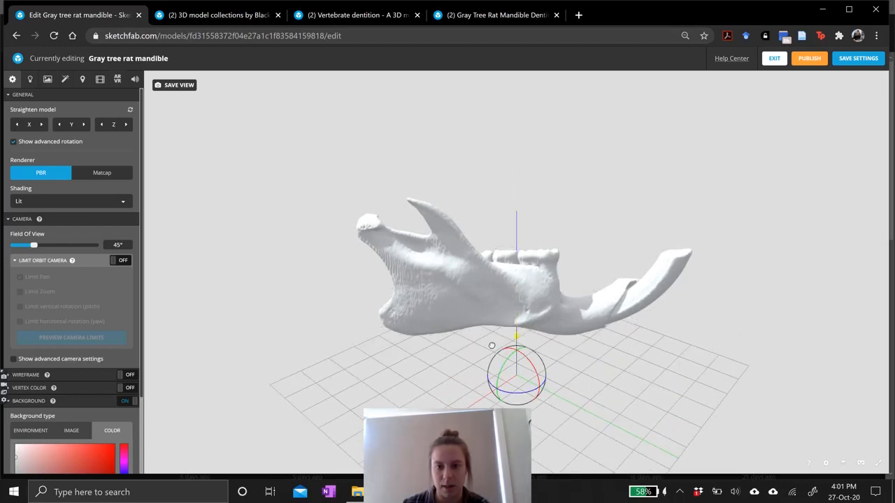
left_click_drag(491, 346, 492, 339)
left_click_drag(580, 312, 483, 303)
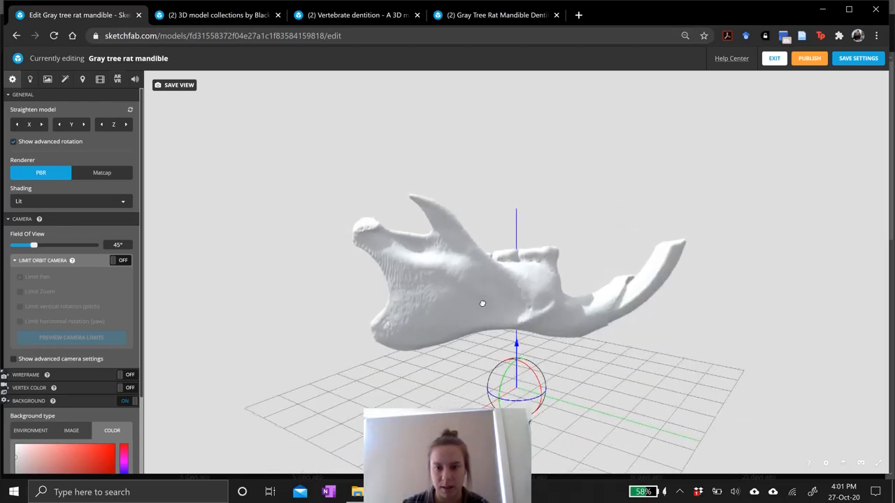
left_click_drag(521, 402, 501, 400)
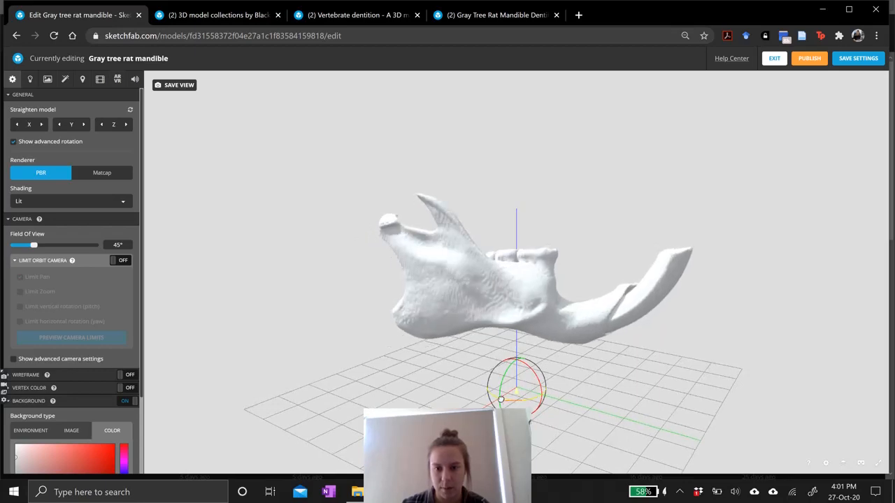
left_click_drag(533, 285, 659, 279)
left_click_drag(598, 283, 521, 296)
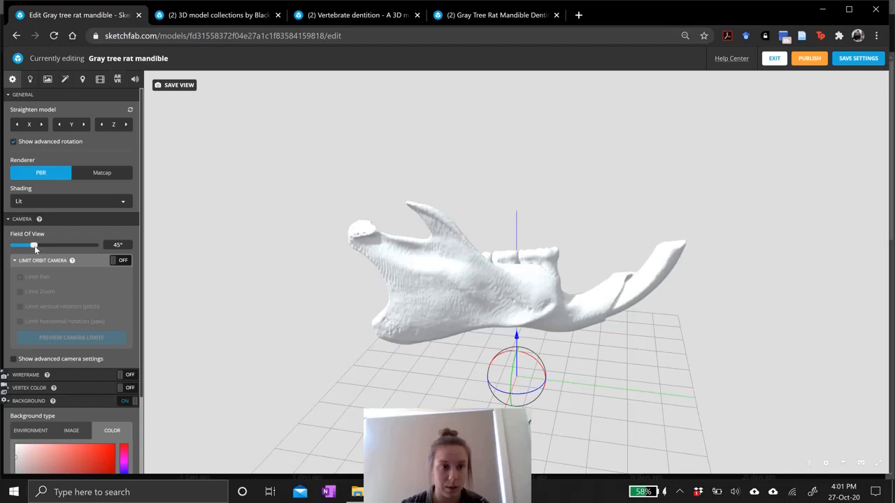
Reduce the camera field of view to 1°.
left_click_drag(34, 245, 13, 246)
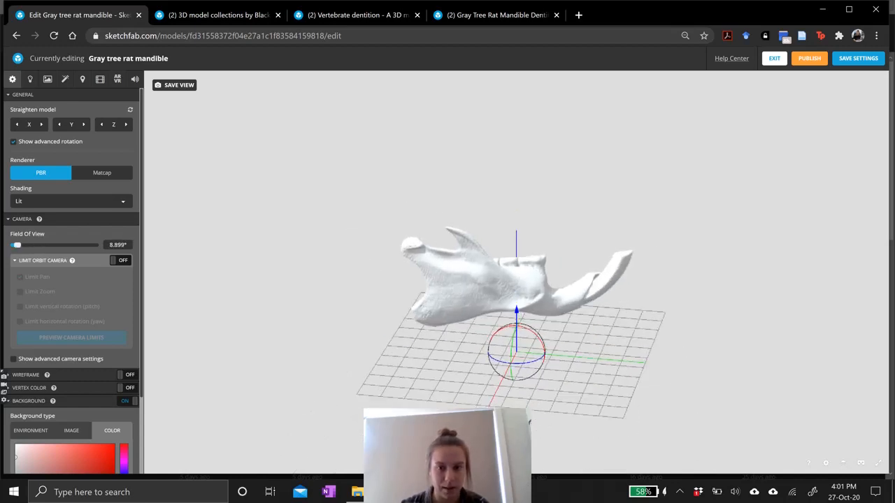
left_click_drag(473, 250, 473, 239)
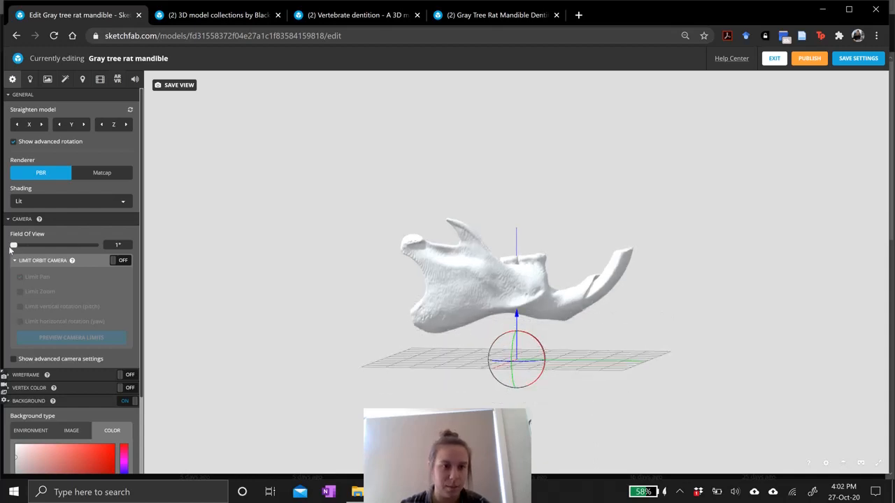
mouse_move(12, 246)
left_mouse_down()
mouse_move(35, 247)
mouse_move(7, 250)
left_mouse_up()
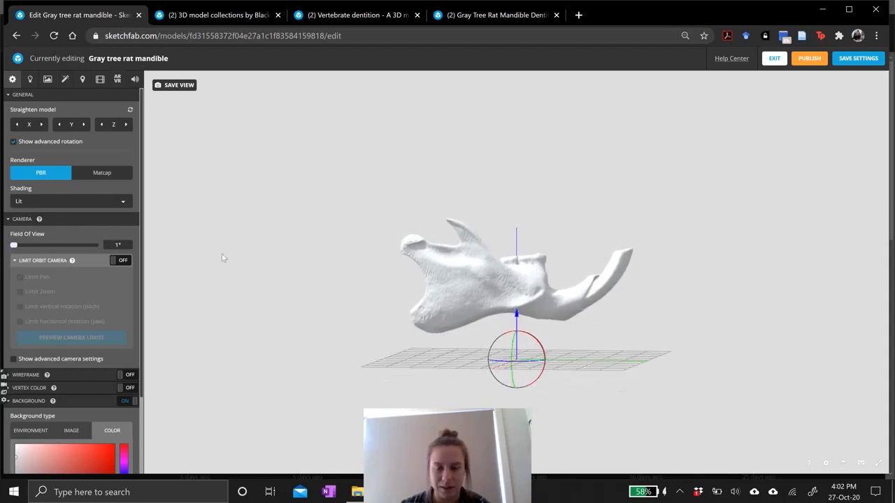
scroll(534, 285, "up", 5)
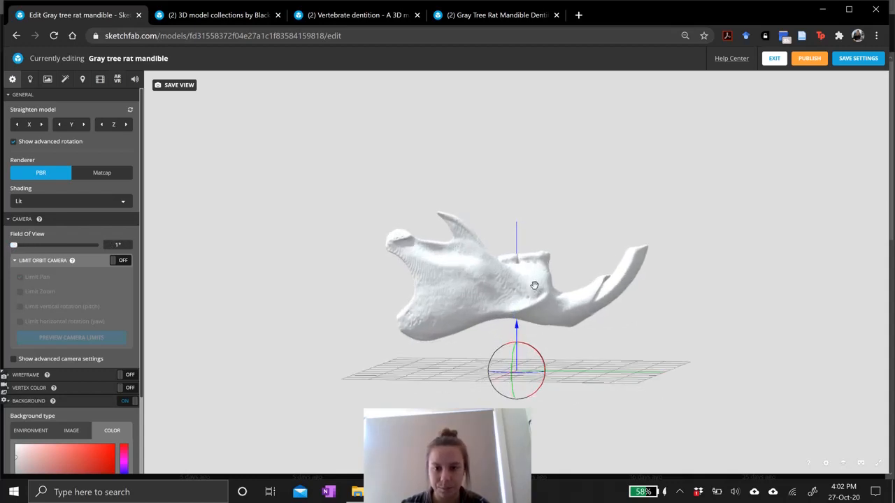
scroll(534, 285, "down", 5)
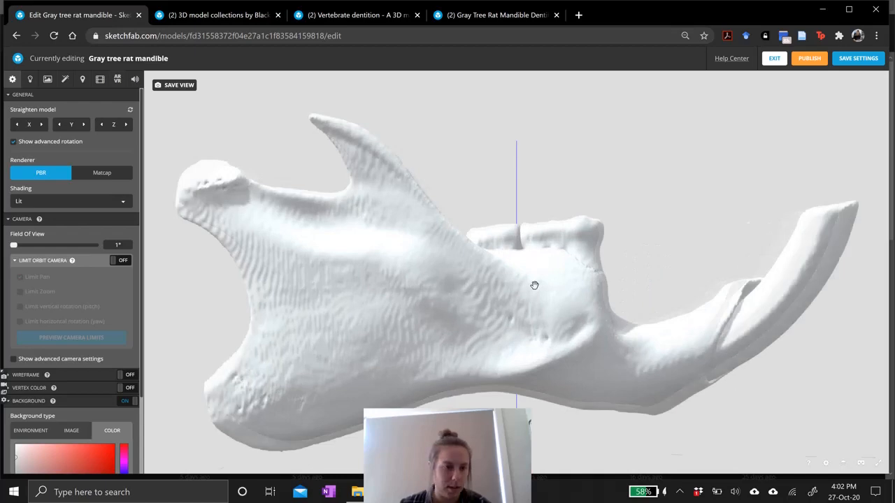
Set the scene background colour to black, #000000.
scroll(108, 304, "down", 1)
scroll(108, 303, "down", 1)
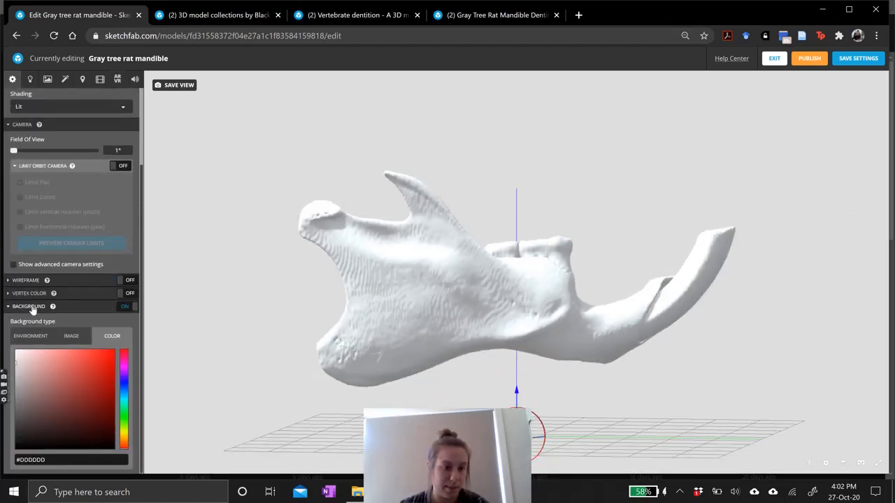
mouse_move(74, 393)
left_mouse_down()
mouse_move(102, 444)
mouse_move(130, 471)
left_mouse_up()
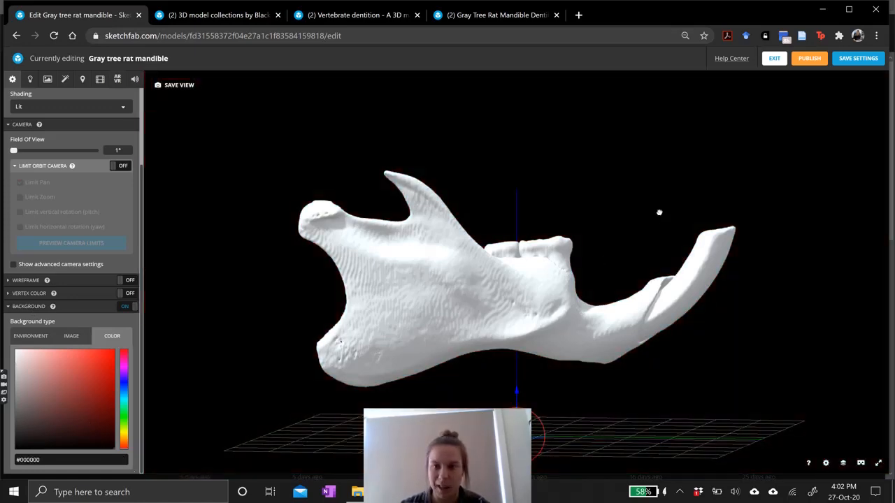
Switch the background to an image and choose key-teeth-tree-rat.jpg.
left_click_drag(659, 212, 577, 212)
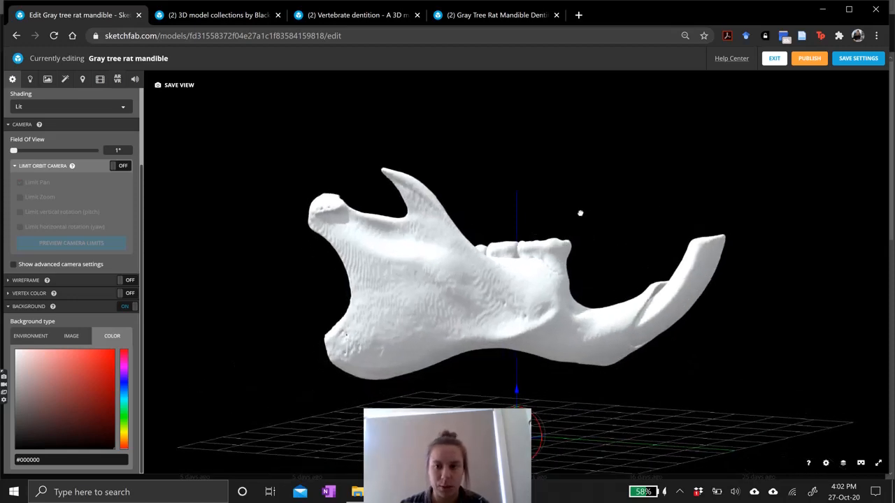
left_click(77, 337)
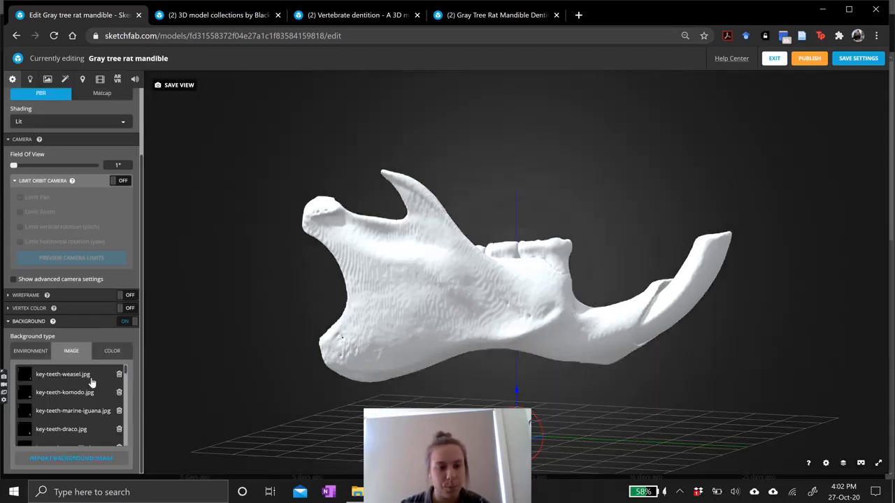
scroll(87, 414, "down", 2)
left_click(80, 426)
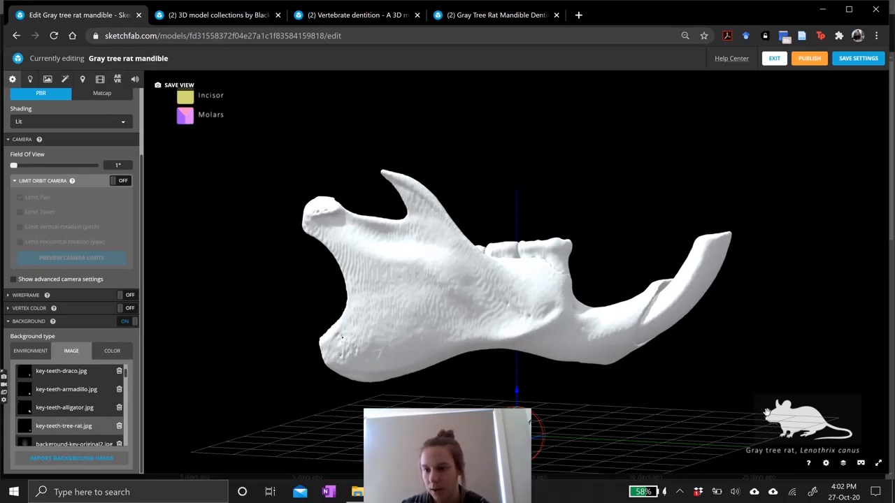
Turn off the advanced rotation option in the scene settings.
left_click_drag(539, 324, 521, 312)
scroll(78, 318, "up", 3)
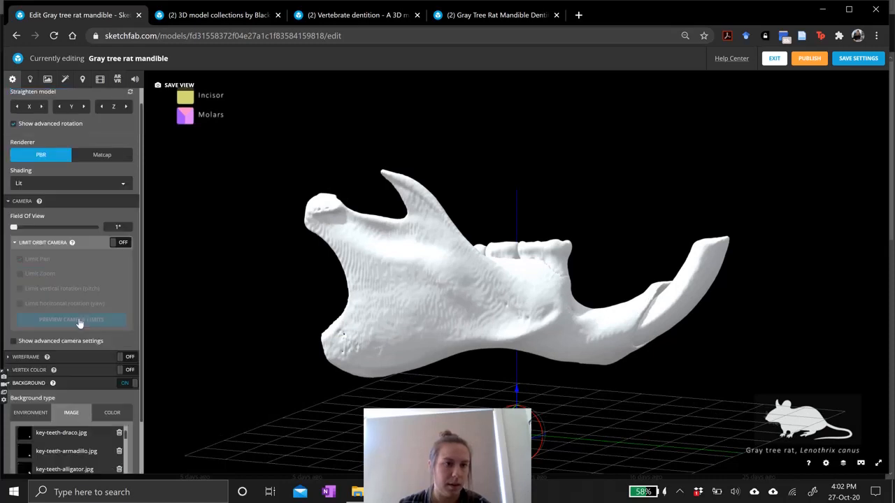
left_click(28, 144)
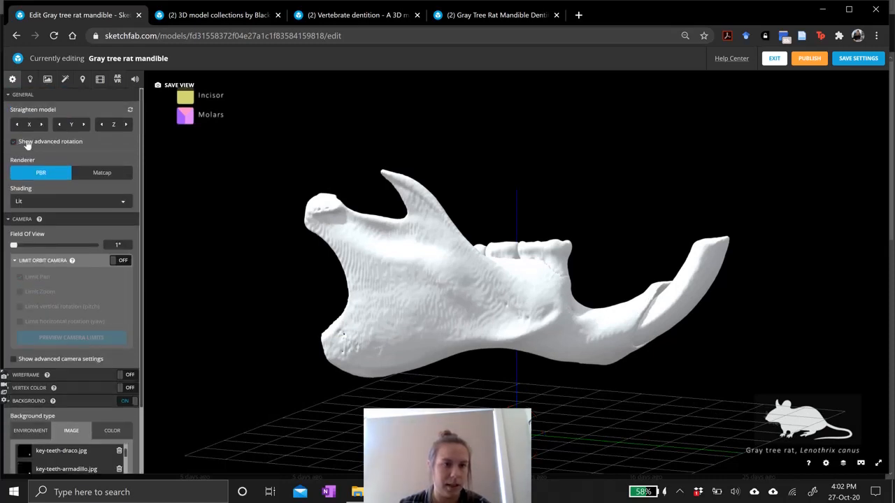
Turn on the scene lights and reposition the second directional light.
left_click(30, 80)
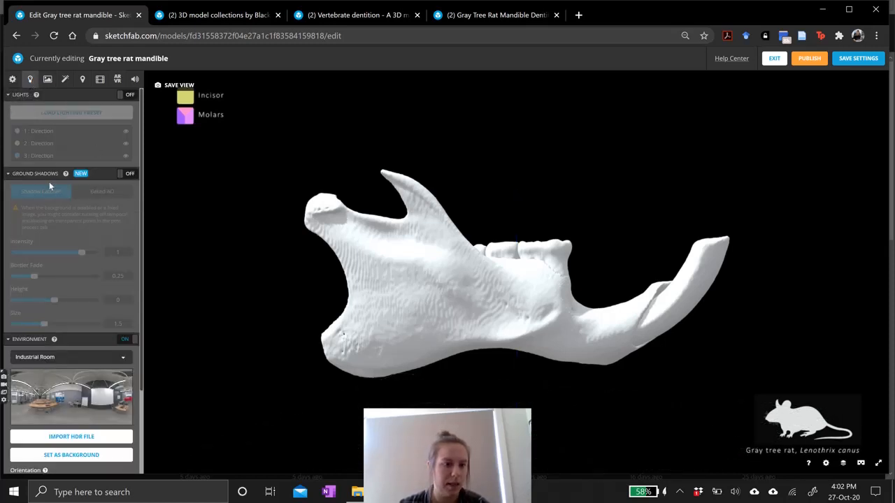
left_click(125, 95)
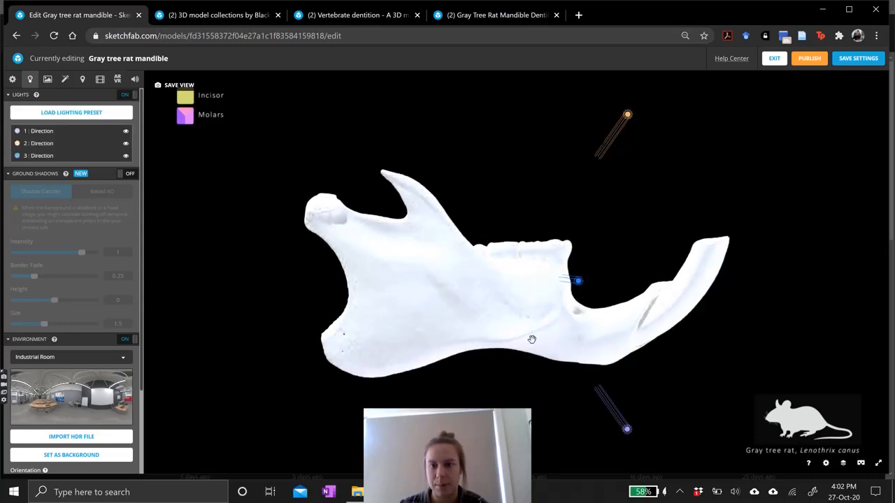
mouse_move(532, 339)
left_mouse_down()
mouse_move(523, 348)
mouse_move(532, 344)
left_mouse_up()
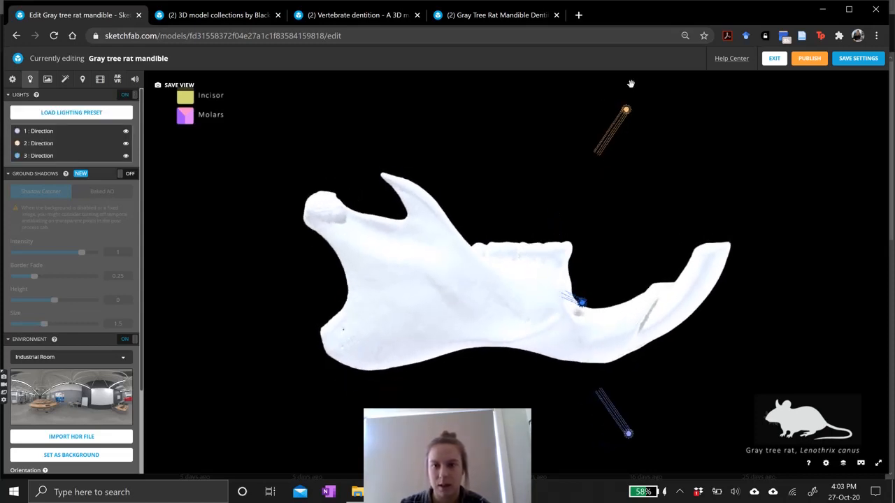
left_click(625, 110)
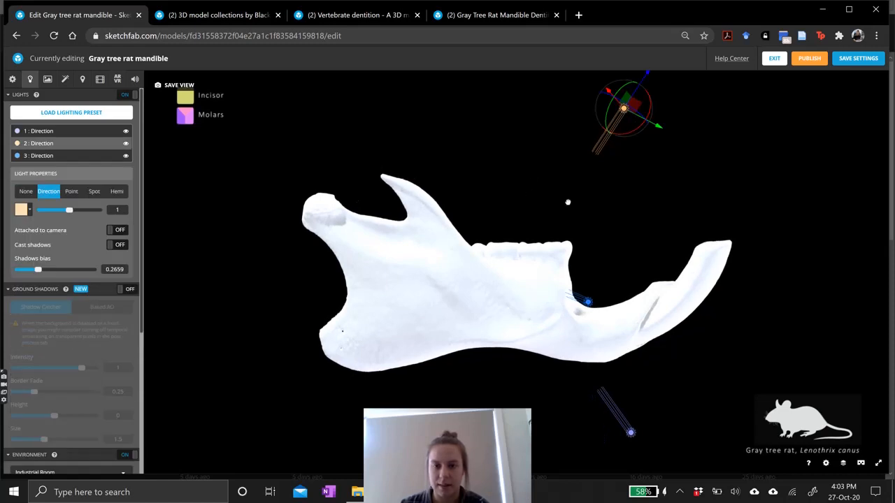
left_click_drag(567, 202, 540, 220)
left_click_drag(436, 127, 471, 154)
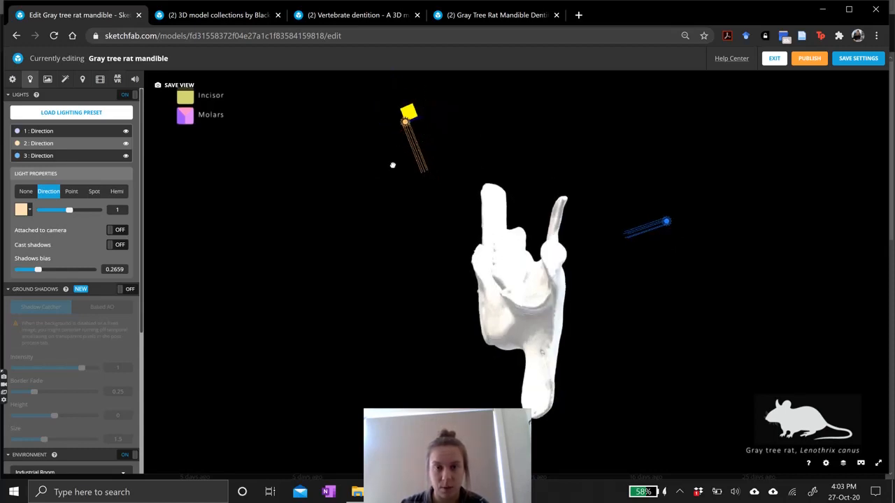
left_click_drag(407, 113, 416, 175)
Select and move the first directional light, then switch the scene lights off again.
mouse_move(413, 183)
left_mouse_down()
mouse_move(403, 218)
mouse_move(486, 235)
left_mouse_up()
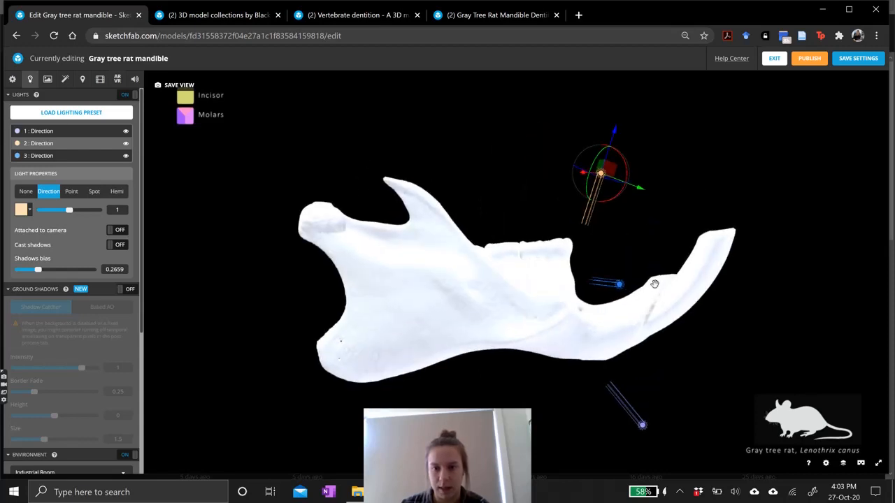
left_click(628, 290)
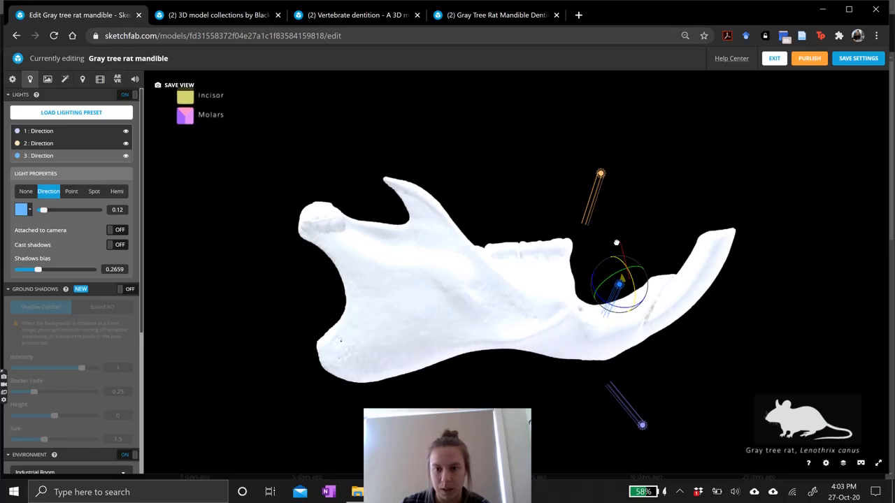
left_click(642, 424)
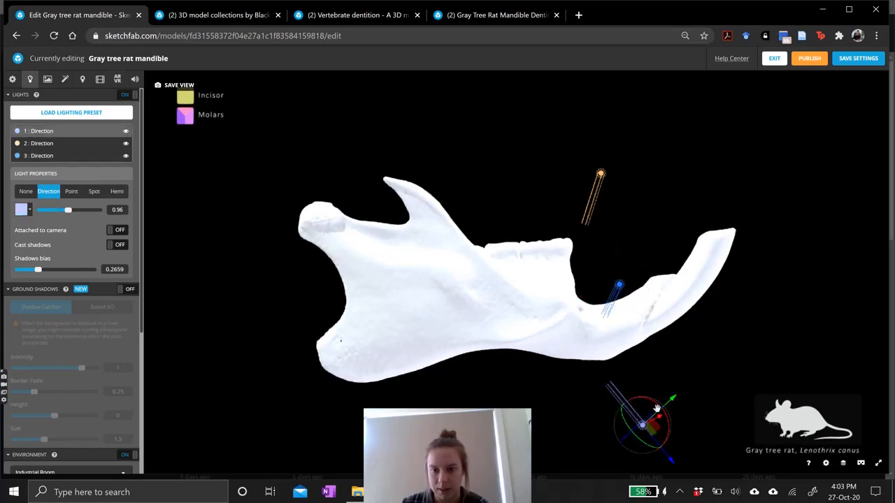
left_click_drag(650, 401, 595, 349)
left_click_drag(613, 301, 456, 270)
left_click(130, 96)
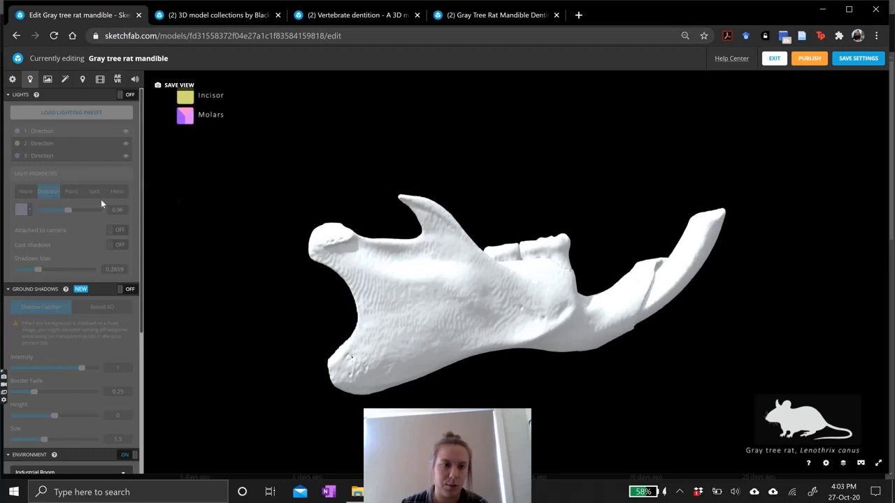
Open the materials editor and browse the model's list of materials.
scroll(94, 245, "down", 3)
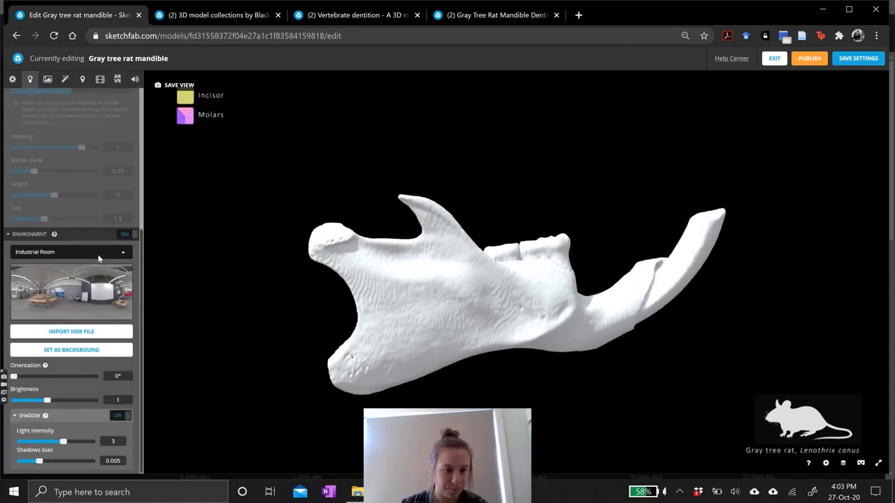
scroll(70, 164, "up", 3)
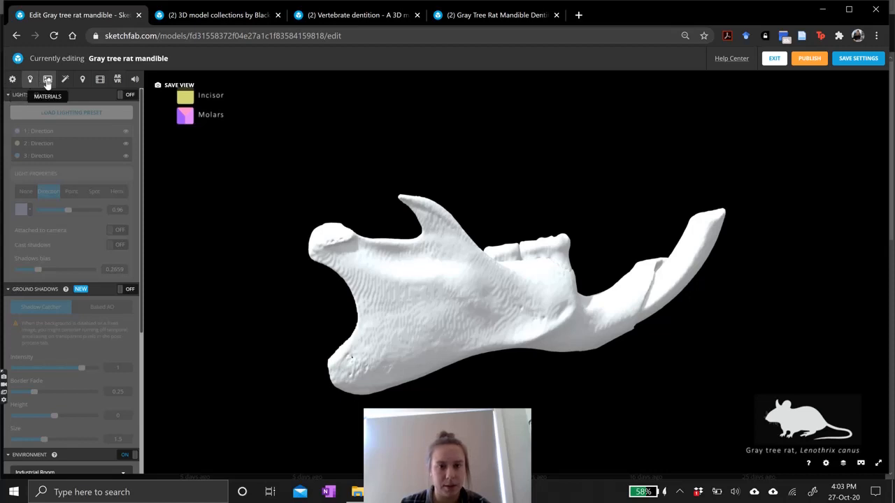
left_click(48, 79)
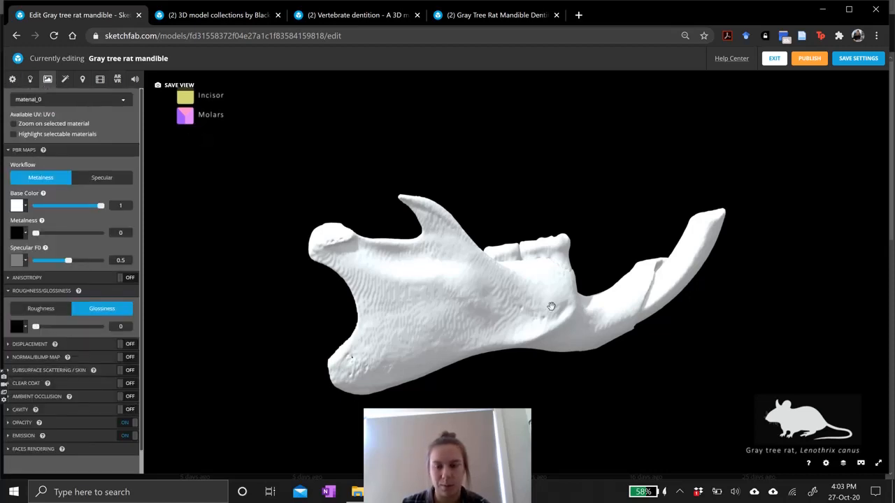
left_click_drag(441, 304, 440, 304)
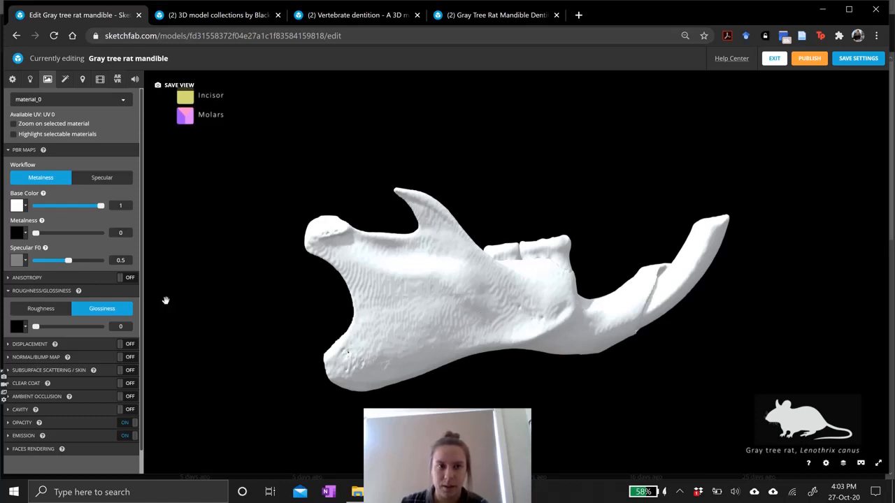
left_click(110, 102)
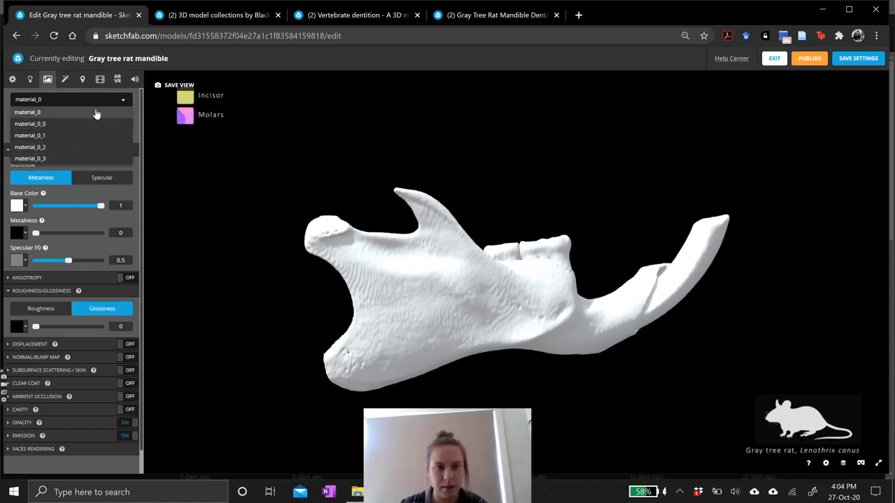
left_click(103, 111)
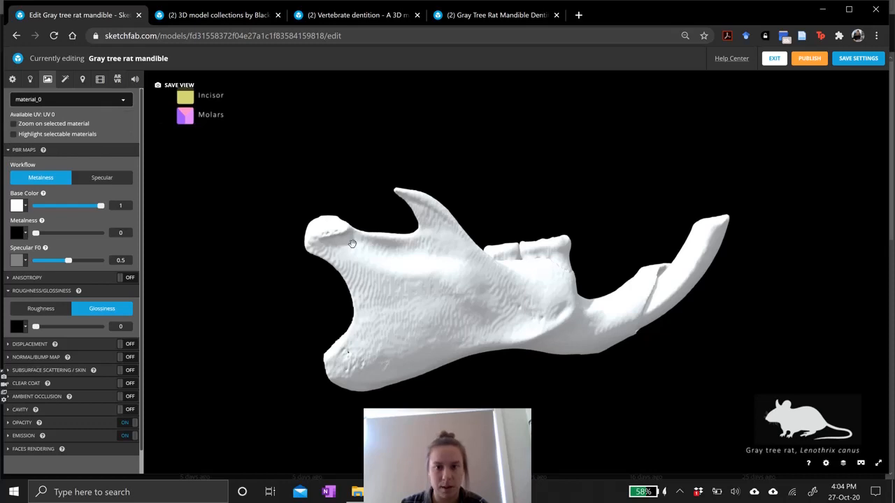
left_click_drag(465, 235, 457, 271)
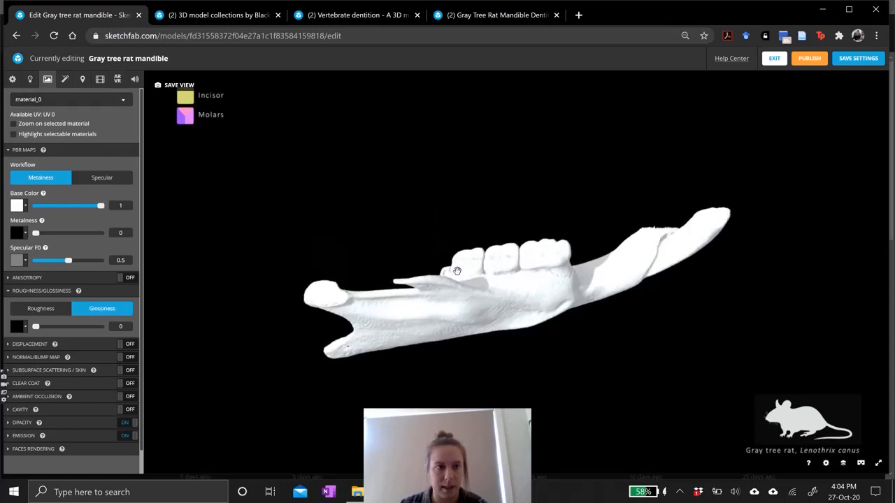
left_click(91, 102)
left_click(88, 113)
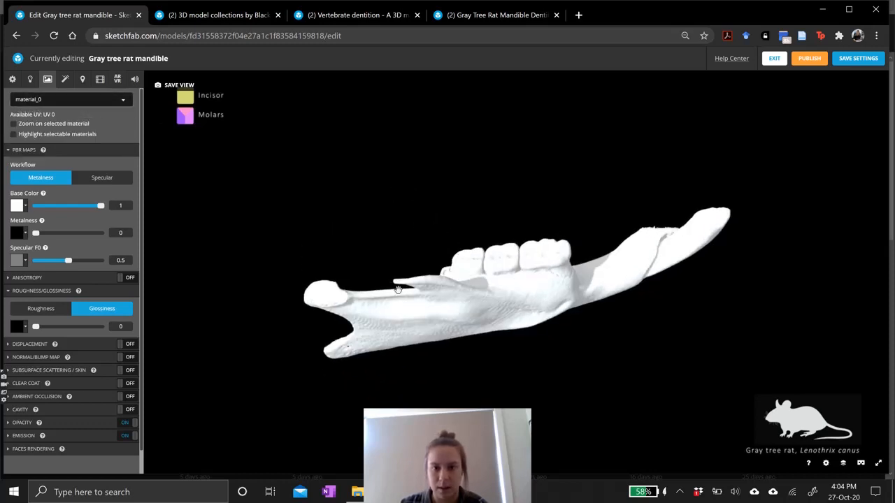
Select the jaw bone's material on the model and set its base colour to gray #ACACAC.
left_click(62, 99)
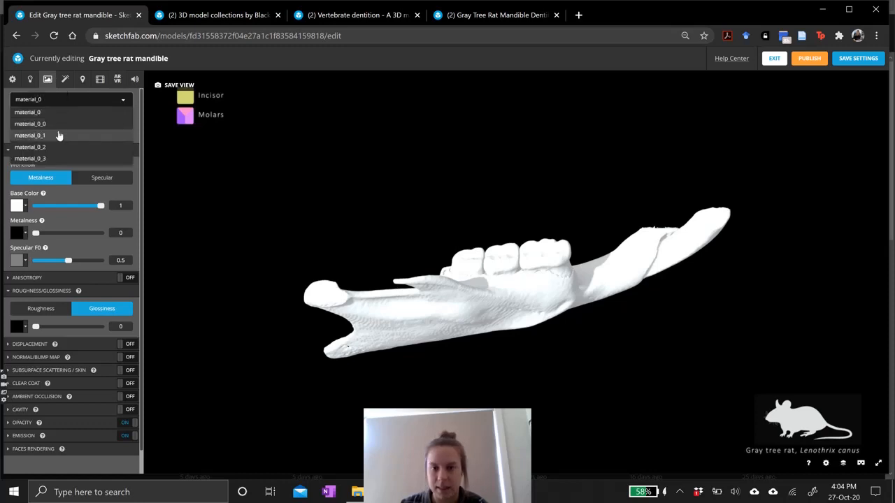
left_click(59, 135)
left_click_drag(483, 289, 423, 265)
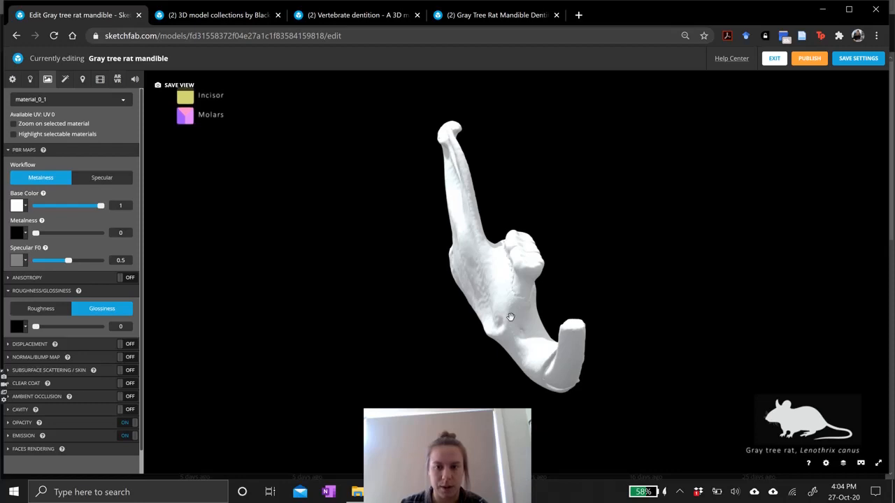
left_click_drag(511, 317, 441, 293)
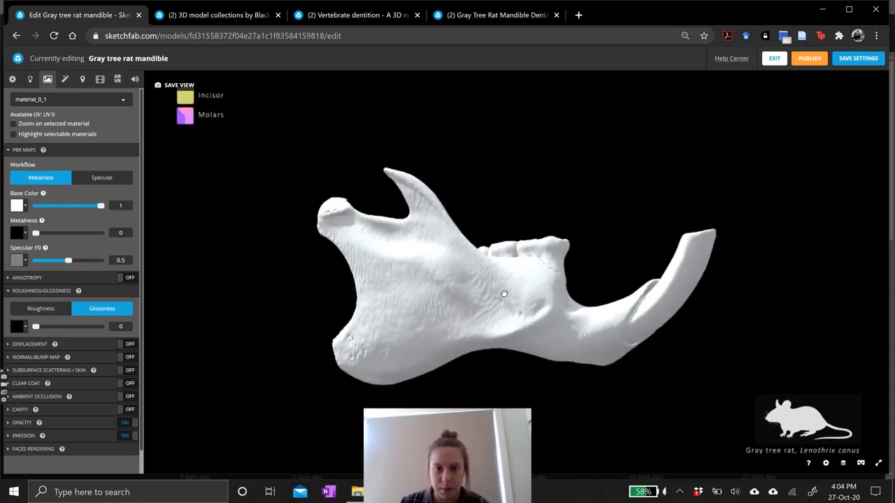
left_click(423, 293)
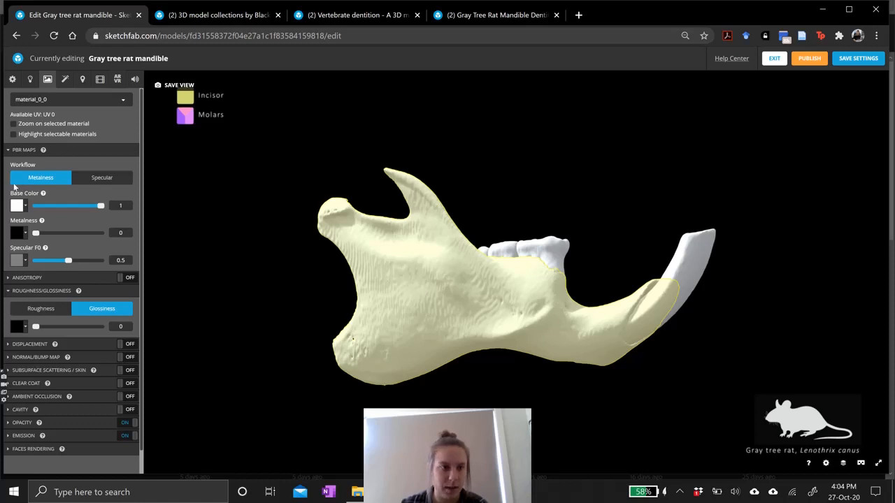
left_click(21, 207)
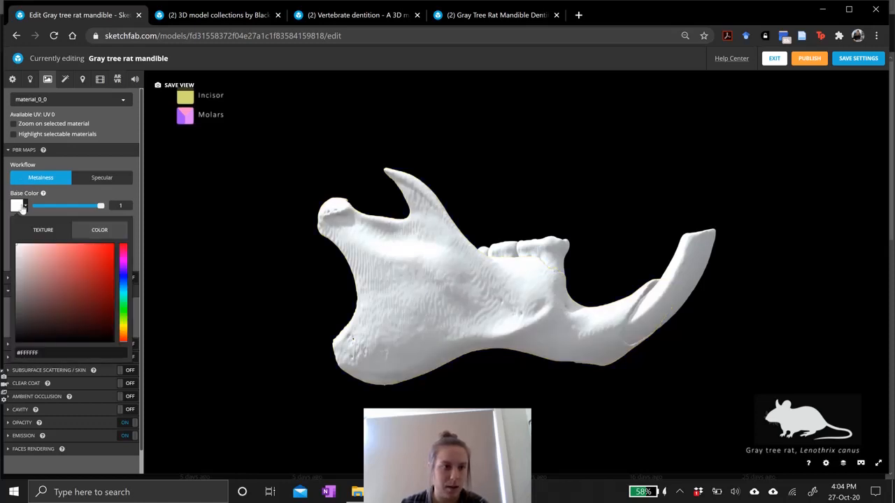
left_click(15, 275)
left_click_drag(12, 276, 8, 280)
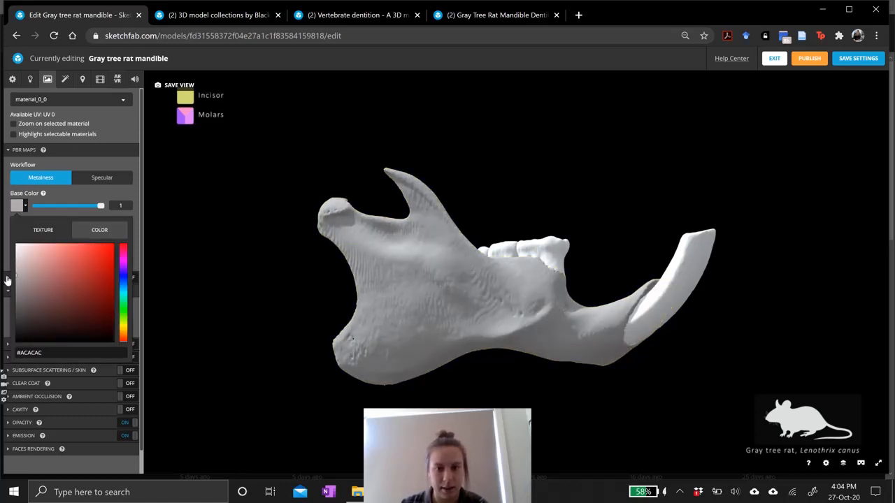
left_click(104, 165)
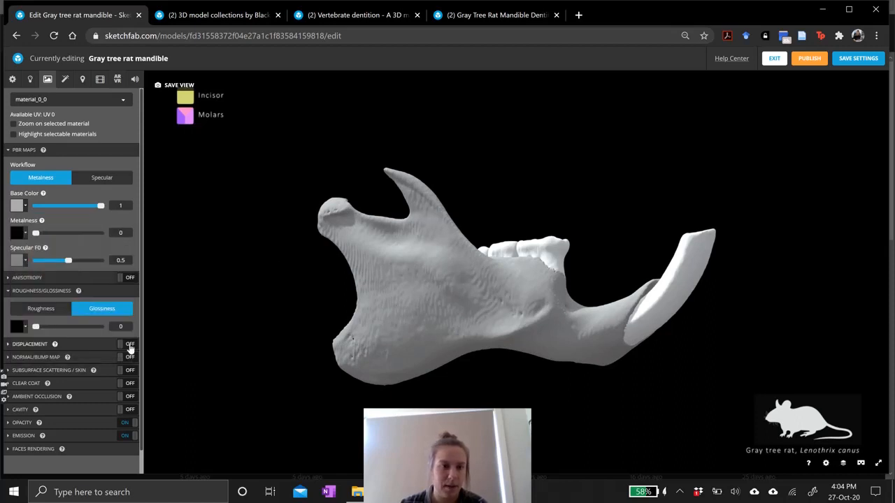
Enable the jaw material's blending opacity section and set its opacity value to 0.06.
scroll(133, 353, "down", 2)
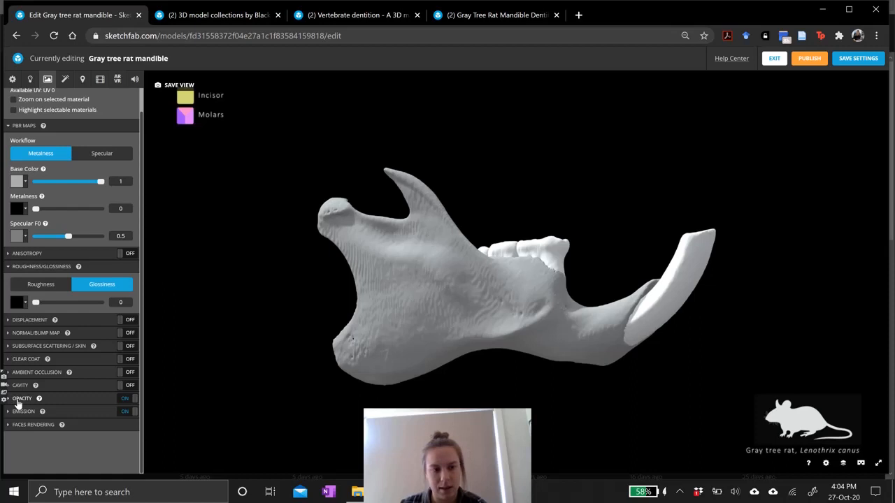
left_click(21, 398)
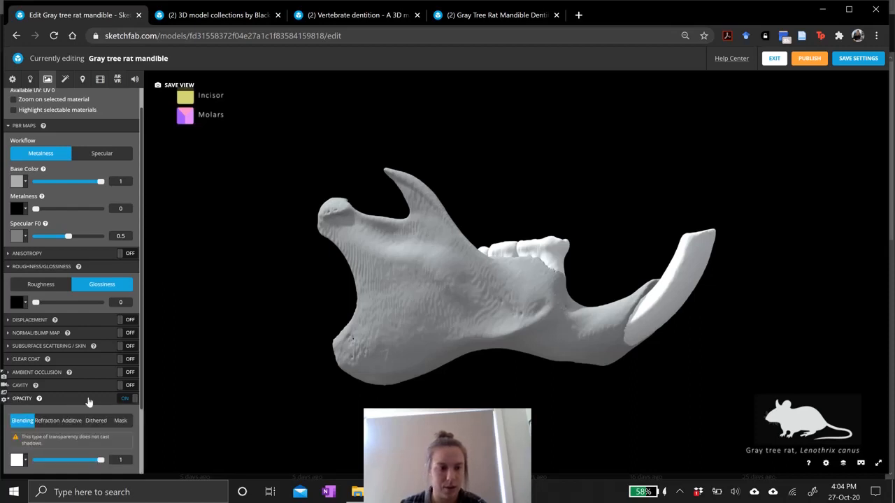
scroll(89, 402, "down", 3)
left_click(129, 381)
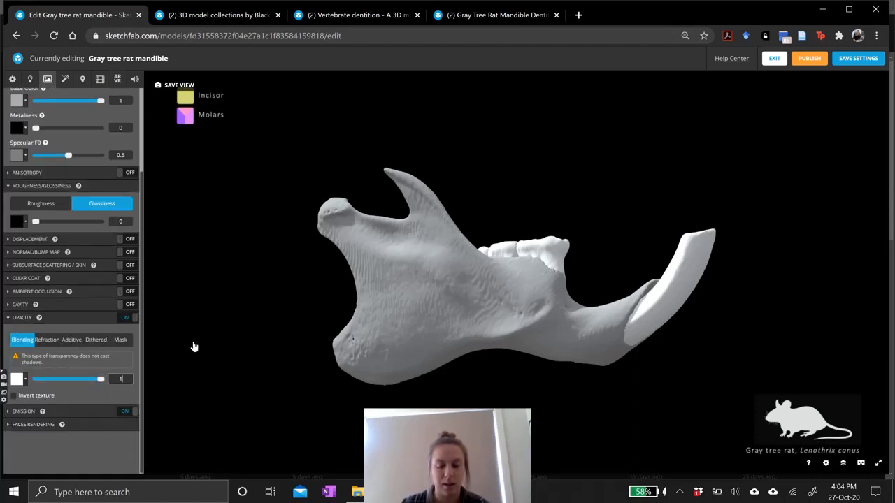
key("BackSpace")
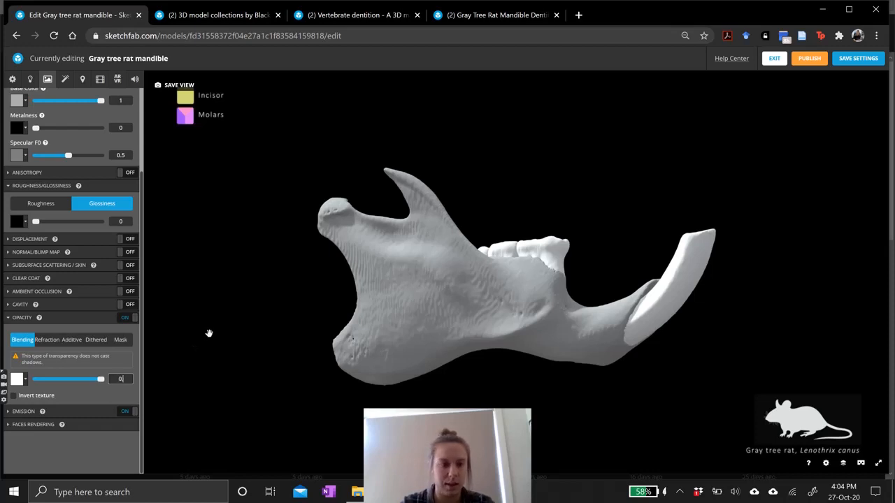
key("Return")
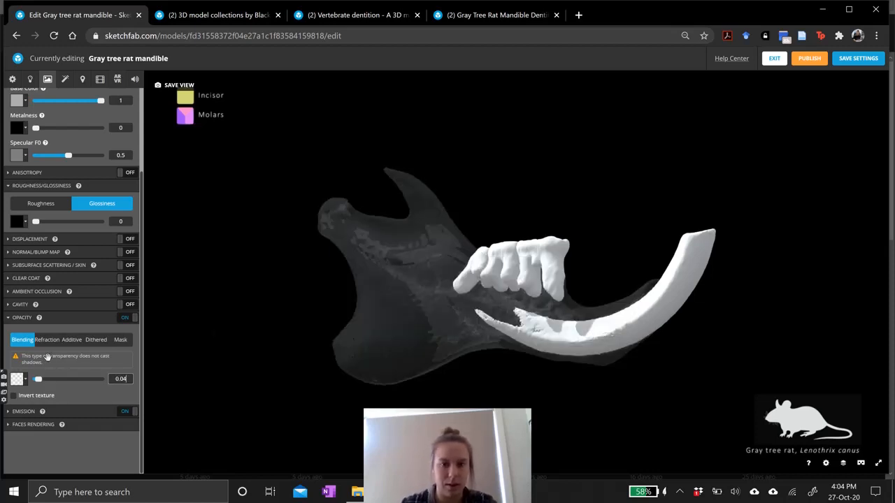
mouse_move(458, 236)
left_mouse_down()
mouse_move(461, 248)
mouse_move(447, 243)
left_mouse_up()
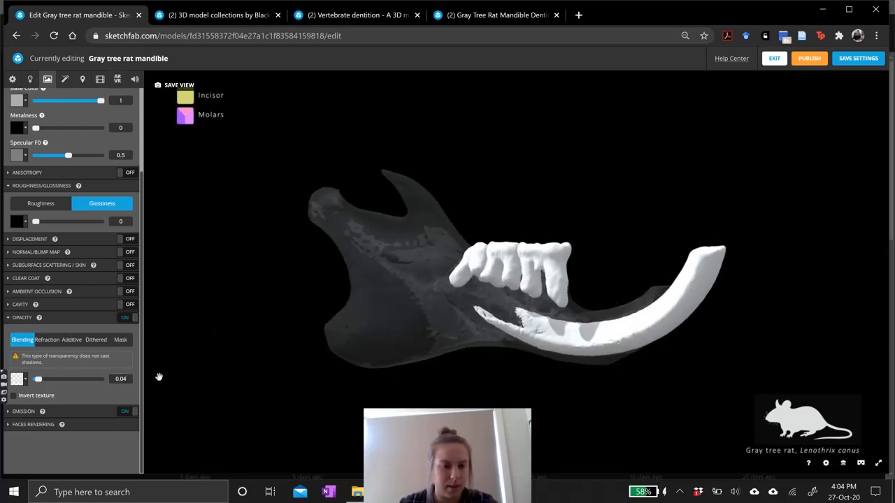
left_click(130, 379)
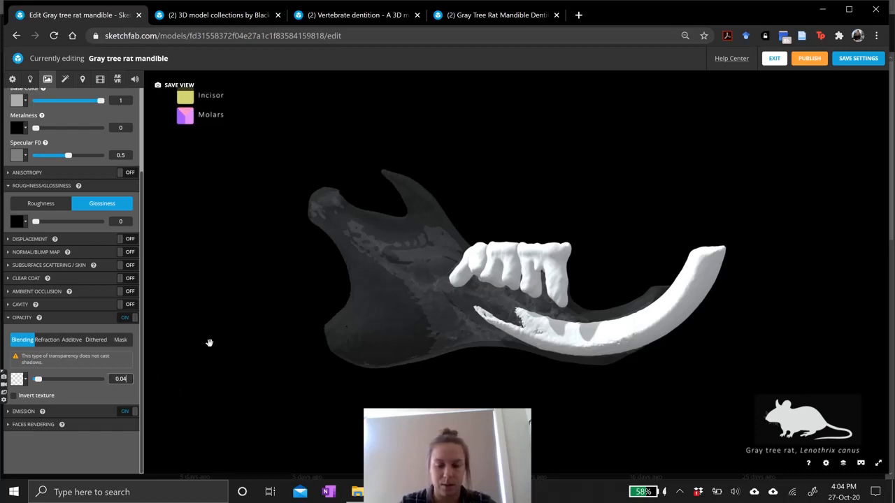
type("6")
key("Return")
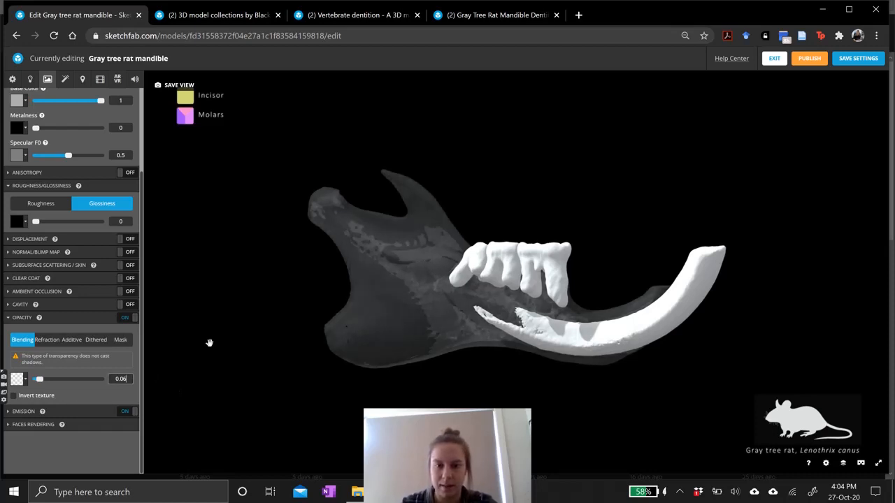
Select the incisor's material directly on the mandible model.
mouse_move(393, 273)
left_mouse_down()
mouse_move(436, 262)
mouse_move(511, 268)
mouse_move(417, 291)
left_mouse_up()
mouse_move(532, 304)
left_mouse_down()
mouse_move(392, 308)
mouse_move(653, 284)
left_mouse_up()
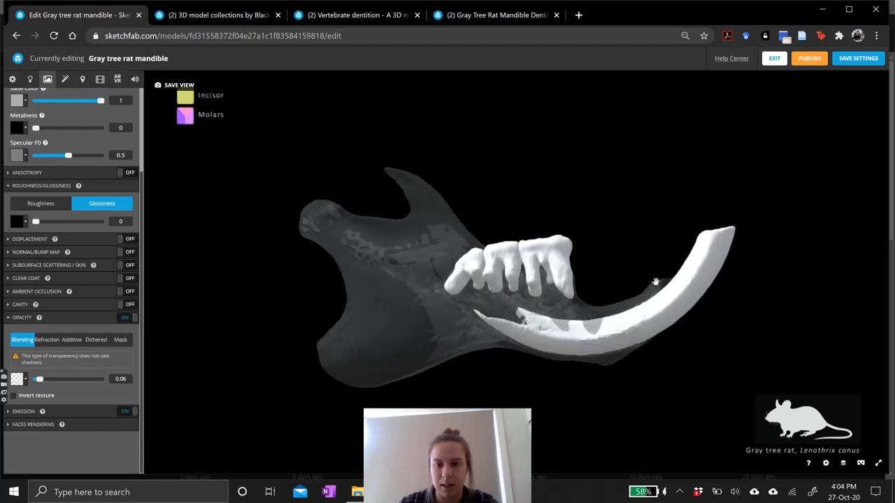
left_click(707, 269)
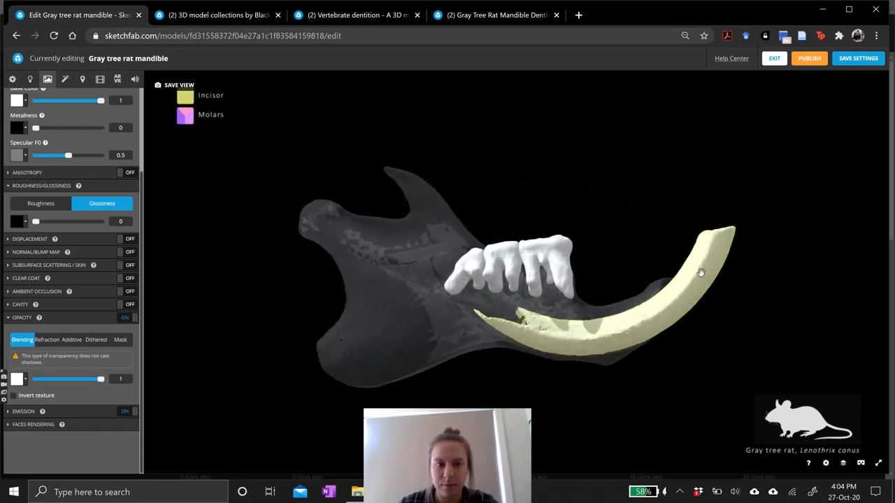
left_click(682, 492)
left_click(713, 444)
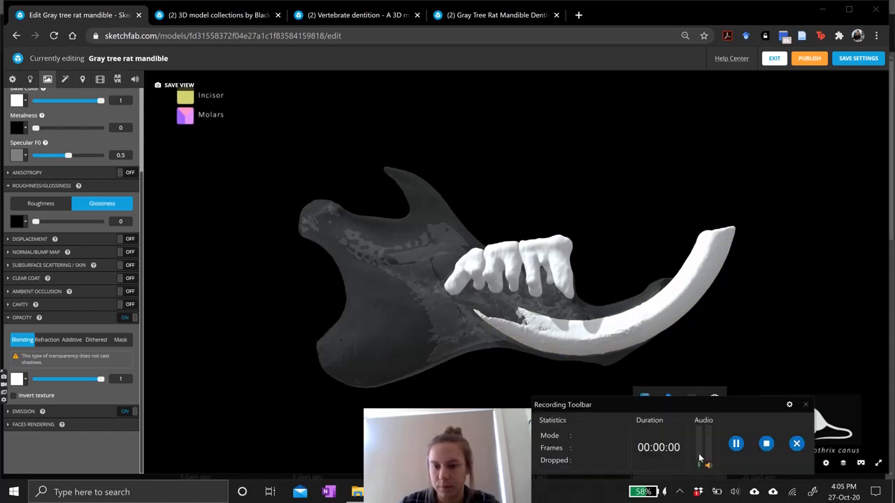
left_click(736, 443)
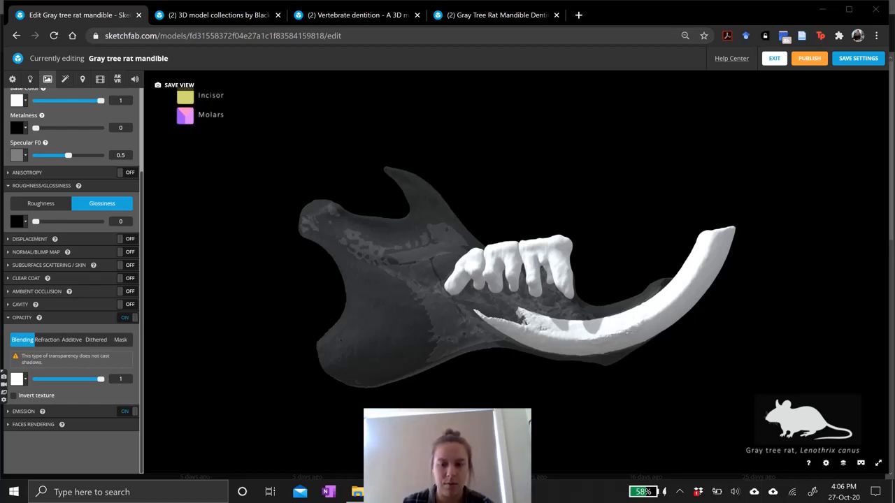
Switch to the Excel colour-code sheet and copy the incisor colour #D3DA73.
key("alt+Tab")
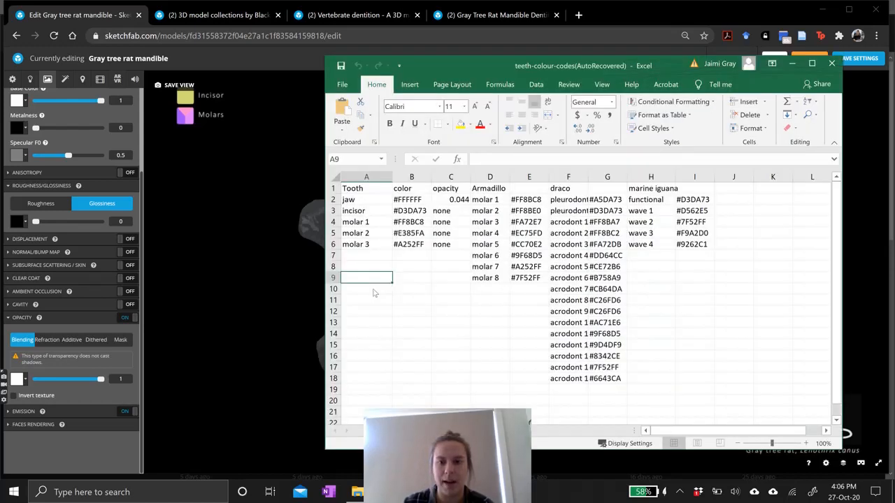
left_click(423, 209)
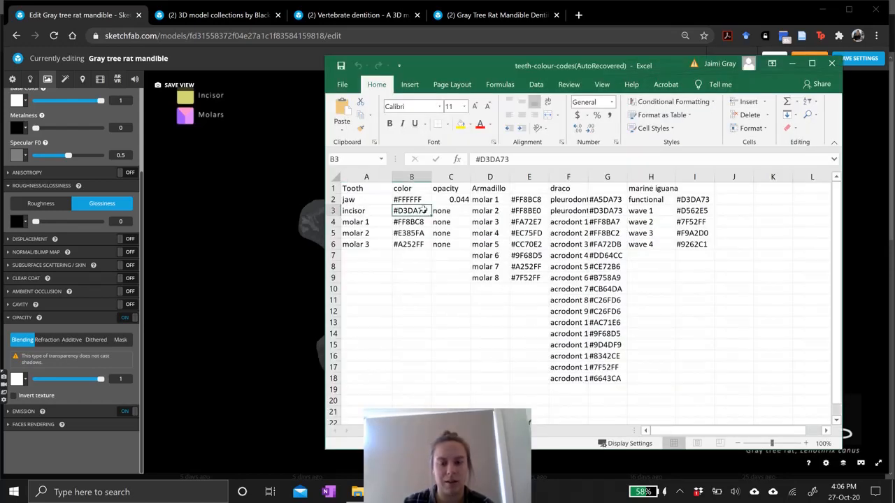
left_click(415, 220)
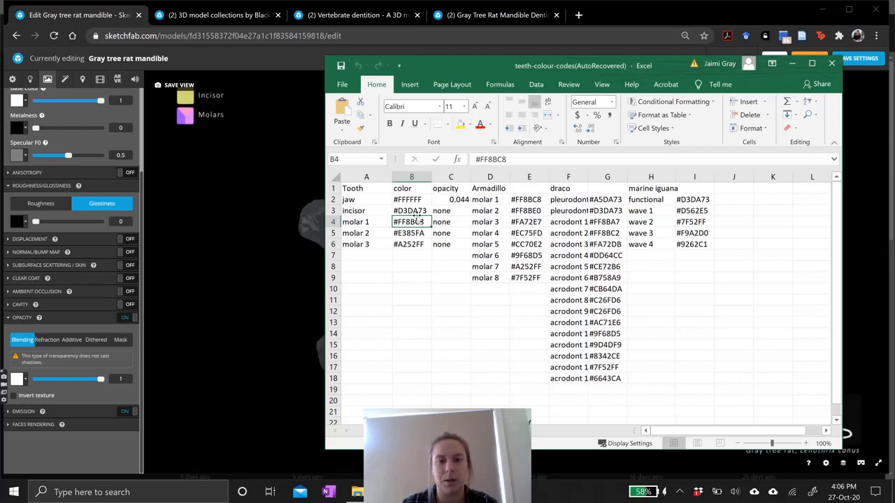
left_click(419, 210)
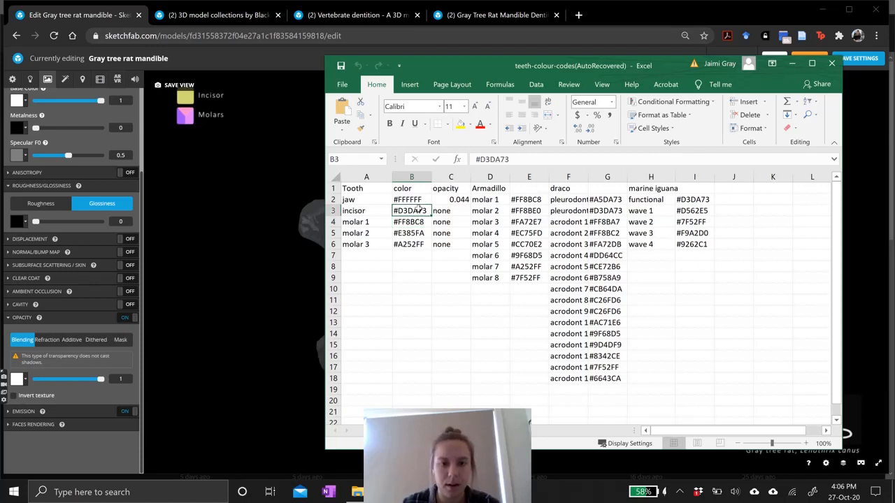
key("ctrl+c")
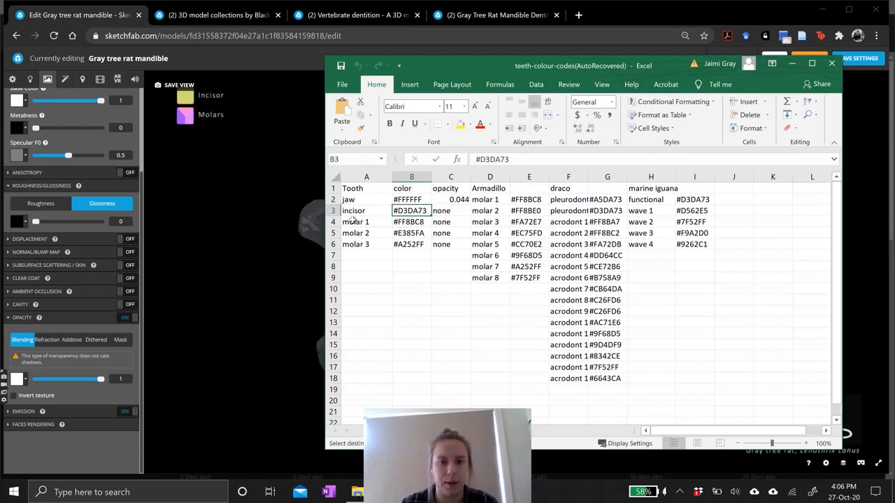
left_click(283, 243)
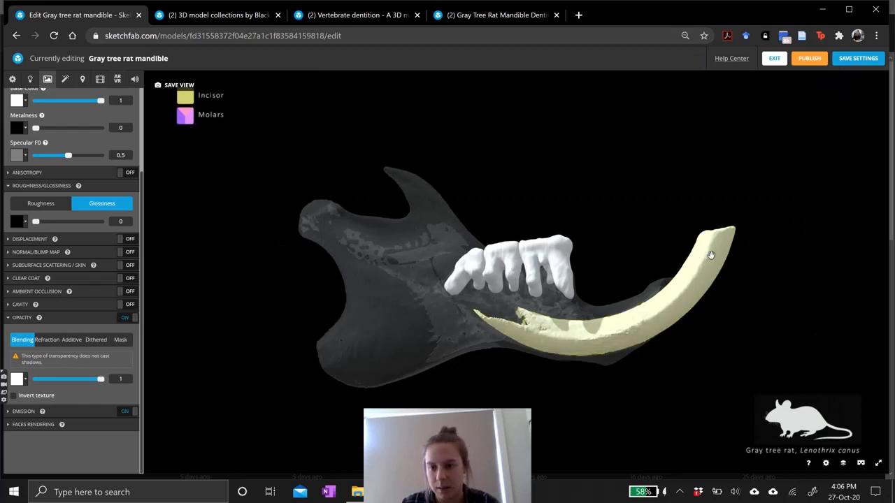
Paste #D3DA73 as the incisor material's base colour.
scroll(74, 147, "up", 3)
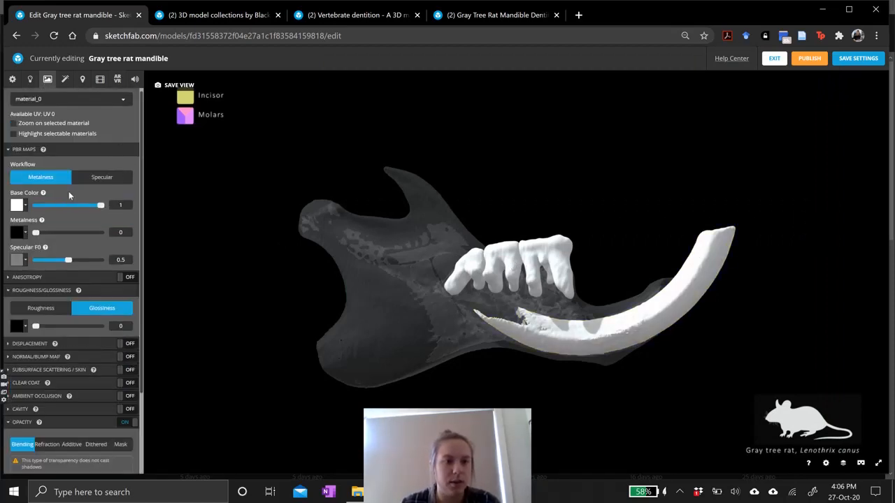
left_click(19, 205)
triple_click(56, 351)
key("ctrl+v")
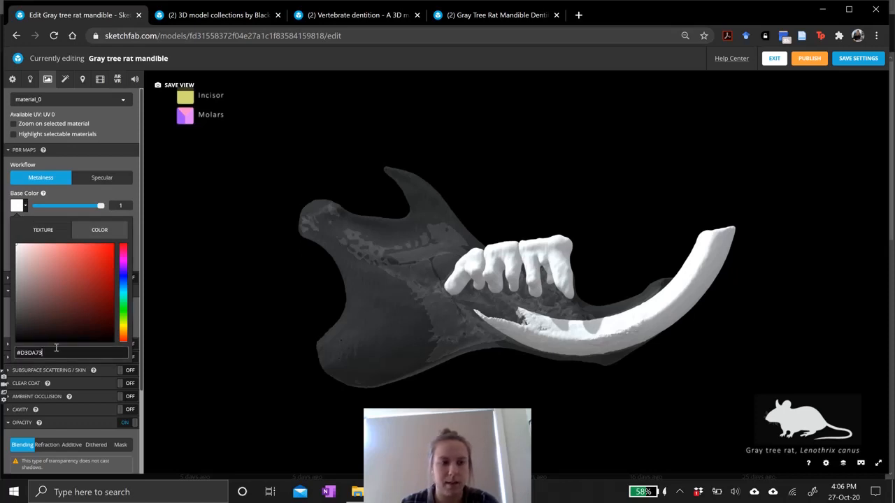
key("Return")
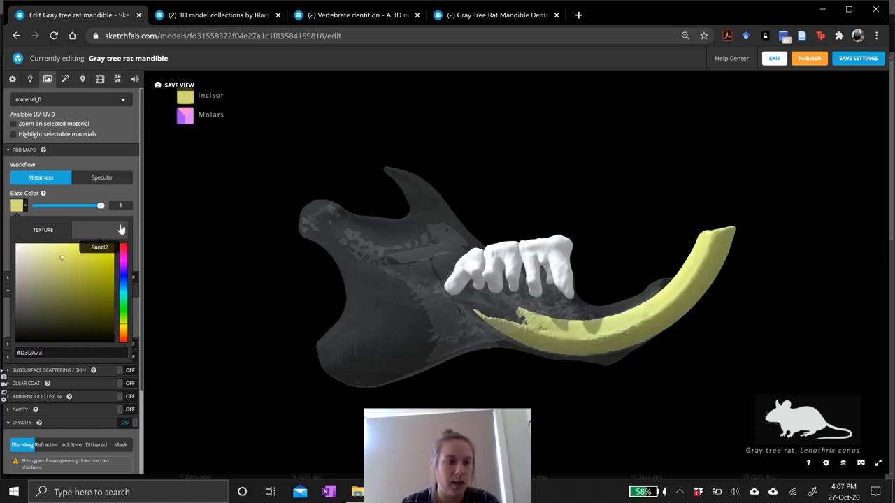
left_click_drag(63, 257, 105, 303)
left_click_drag(60, 355, 15, 356)
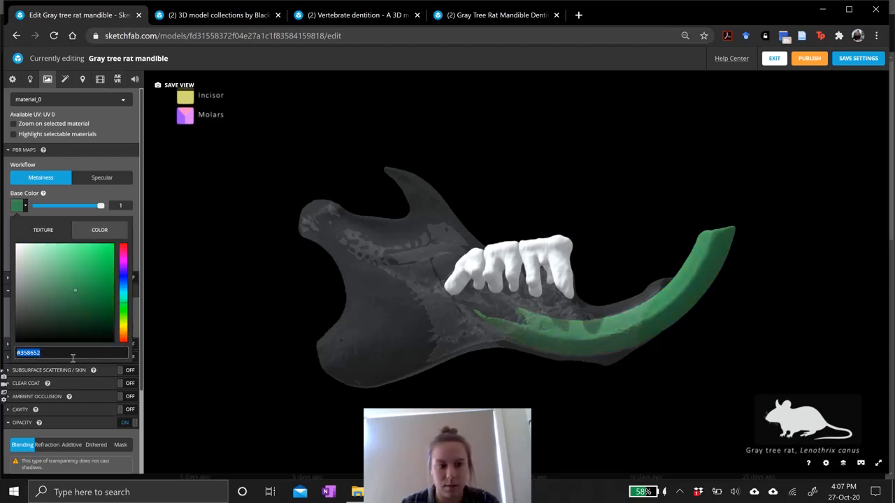
key("ctrl+v")
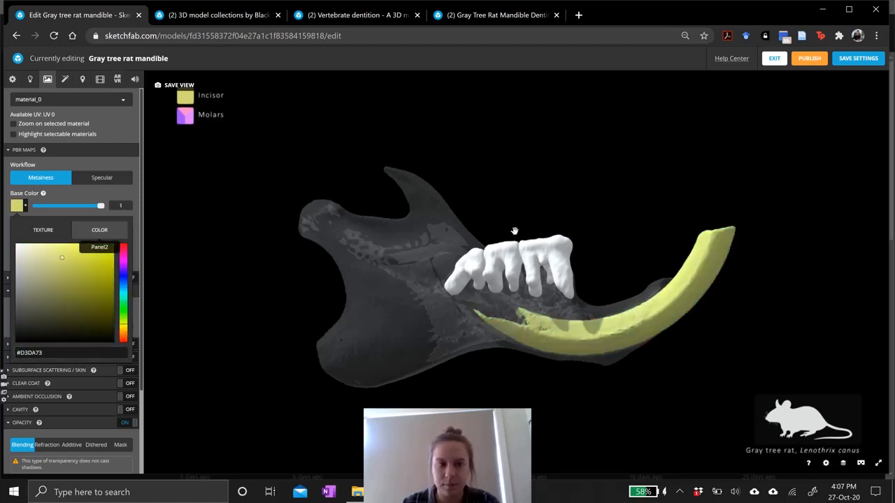
Select the first molar's material on the model.
left_click(538, 288)
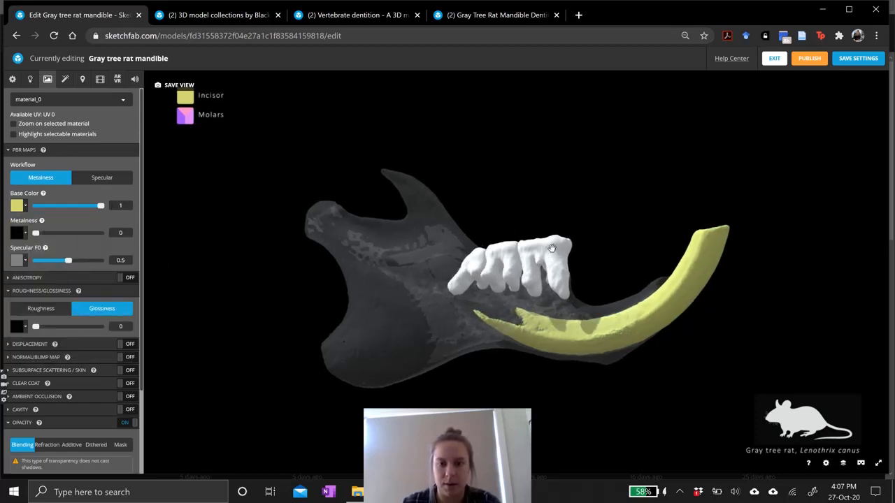
left_click(86, 99)
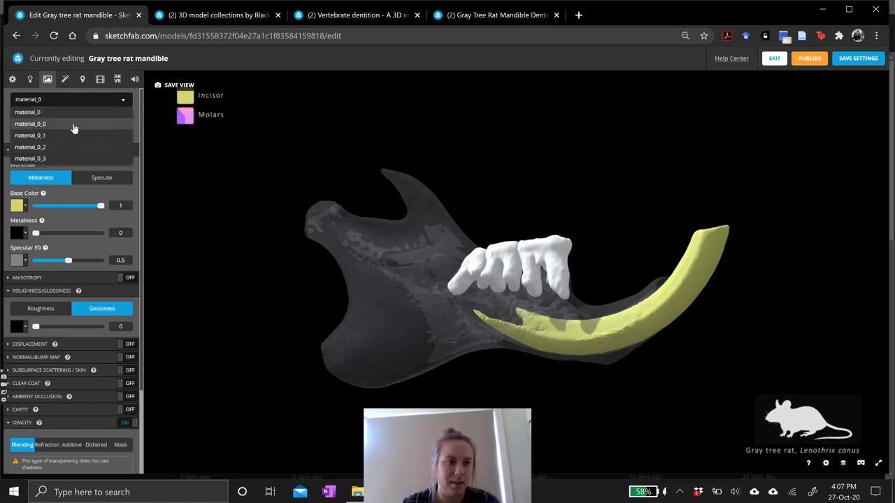
left_click(121, 99)
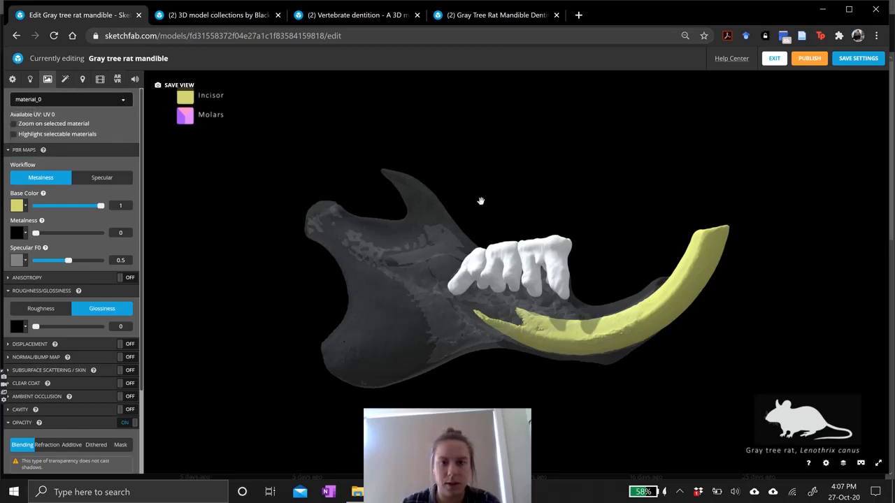
left_click(546, 253)
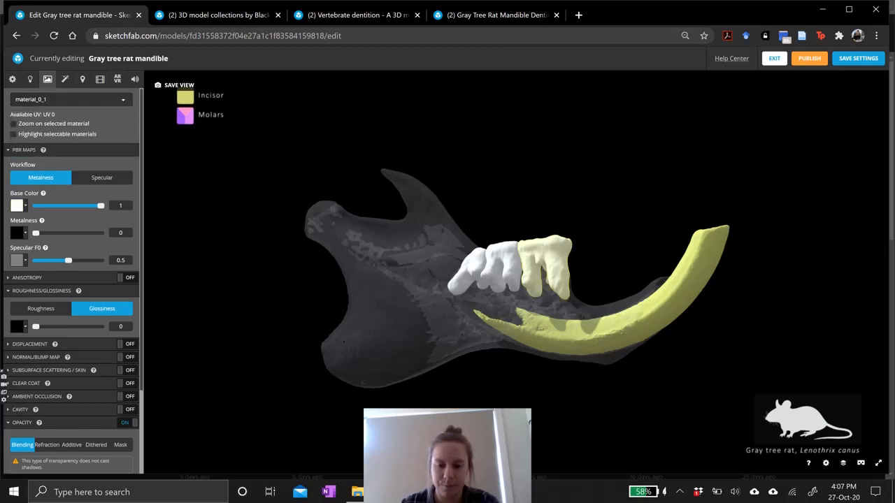
Copy molar 1's colour #FF8BC8 from the spreadsheet and paste it as that molar's base colour.
key("alt+Tab")
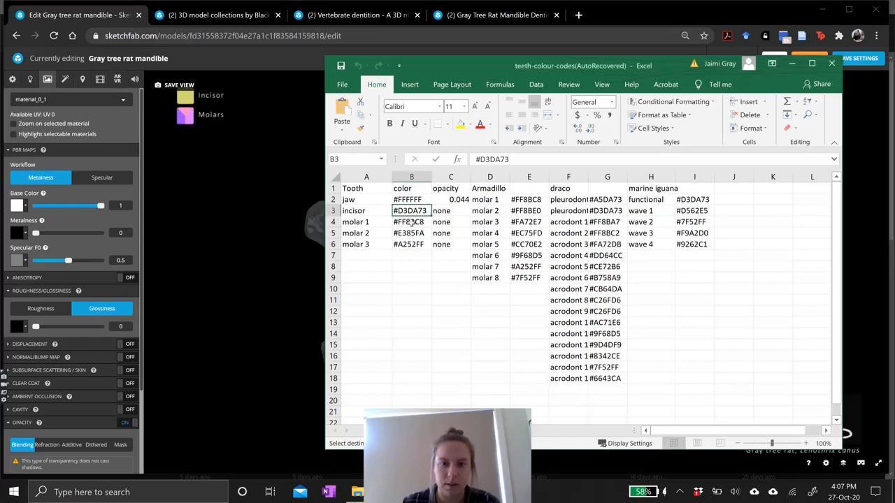
left_click(411, 222)
key("ctrl+c")
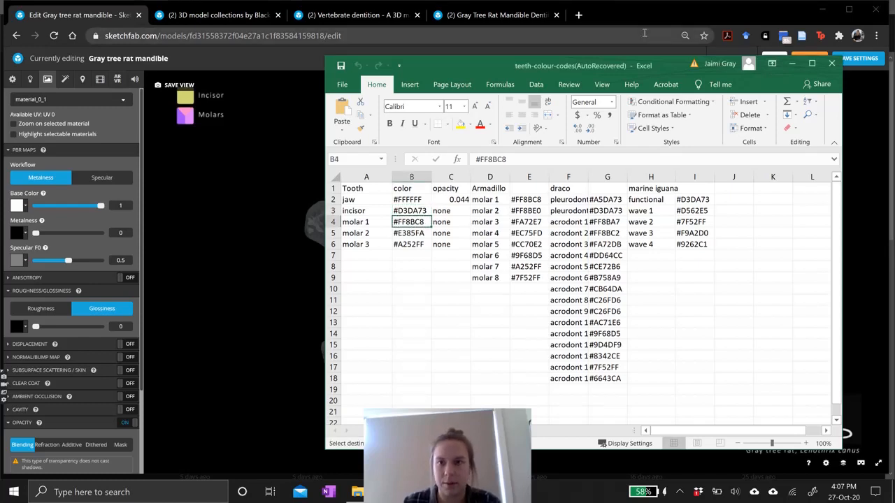
key("alt+Tab")
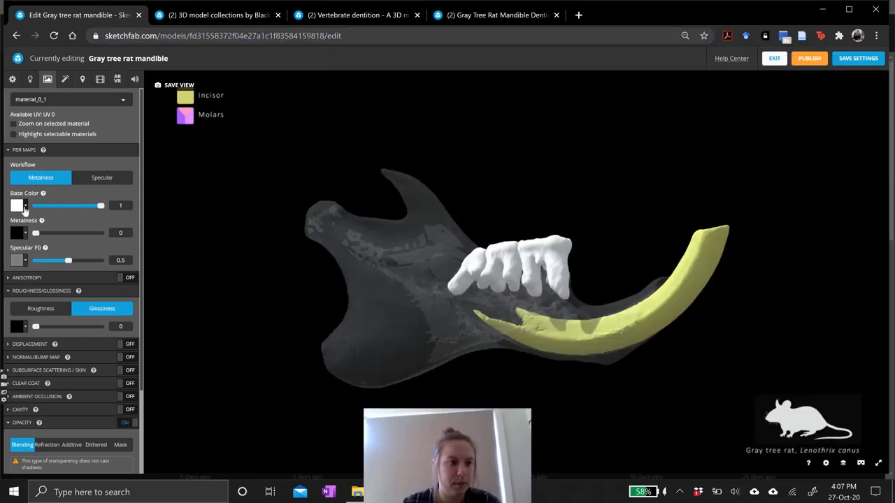
left_click(23, 205)
left_click(28, 352)
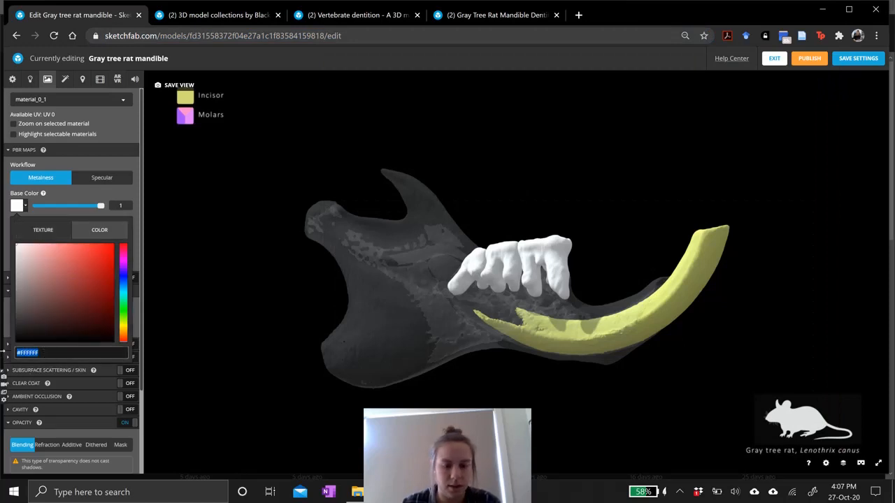
key("ctrl+v")
key("Return")
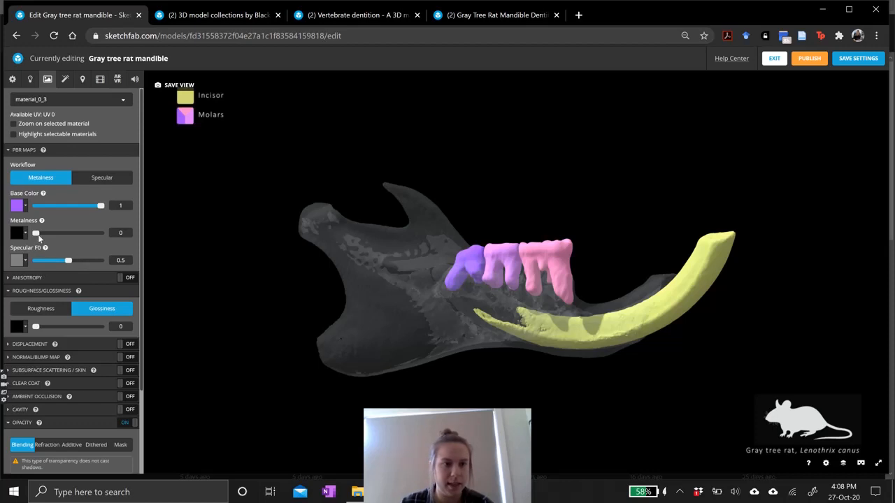
Raise the purple molar material's metalness to about 0.68.
mouse_move(36, 233)
left_mouse_down()
mouse_move(85, 236)
mouse_move(51, 233)
left_mouse_up()
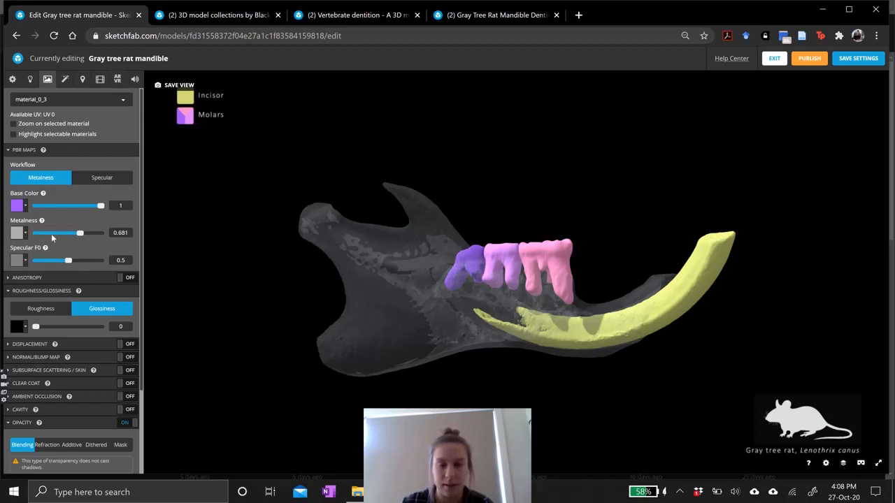
mouse_move(511, 300)
left_mouse_down()
mouse_move(448, 307)
mouse_move(595, 311)
mouse_move(537, 311)
mouse_move(565, 261)
mouse_move(406, 278)
mouse_move(465, 307)
mouse_move(495, 256)
mouse_move(474, 286)
left_mouse_up()
scroll(77, 381, "down", 3)
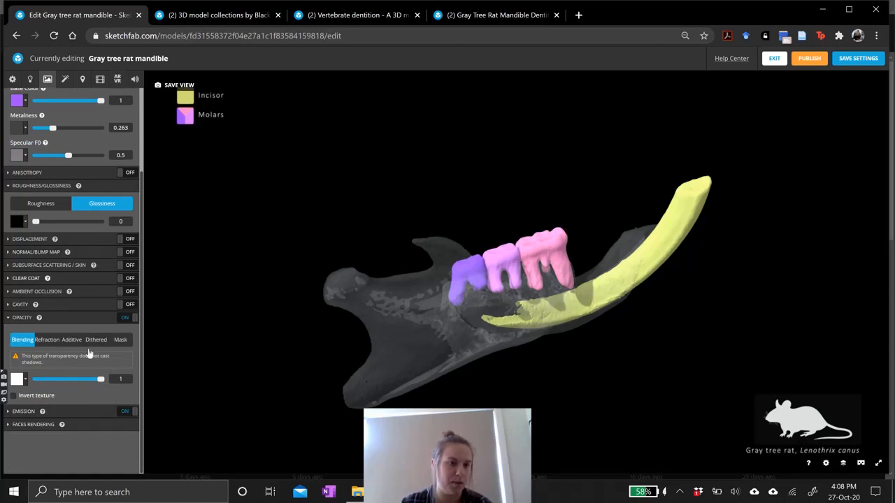
scroll(85, 353, "up", 2)
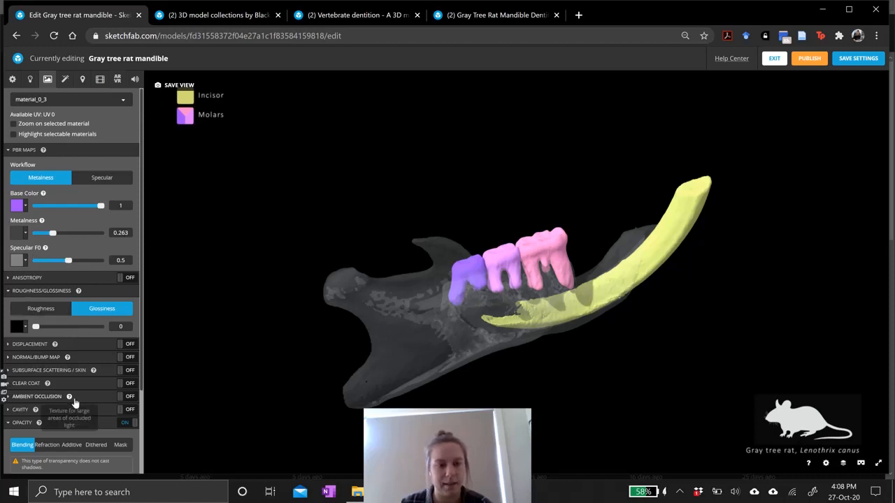
Turn on the SSAO post-processing filter.
scroll(77, 395, "down", 2)
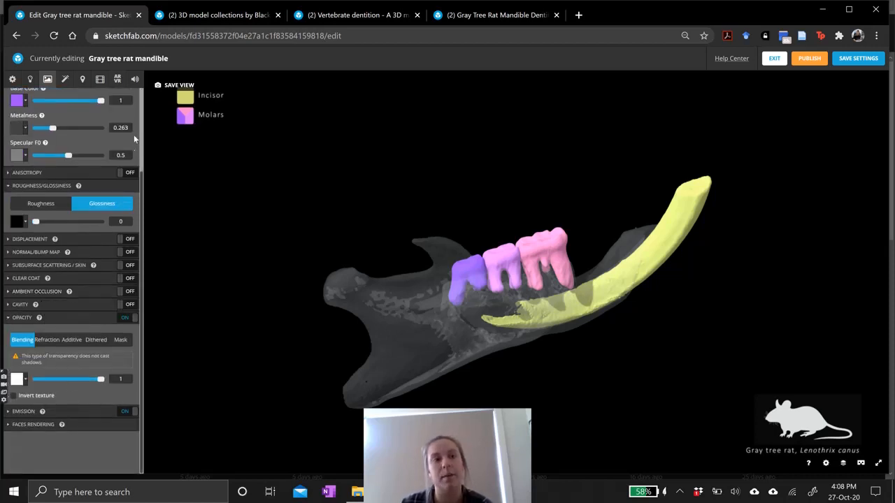
scroll(126, 206, "up", 2)
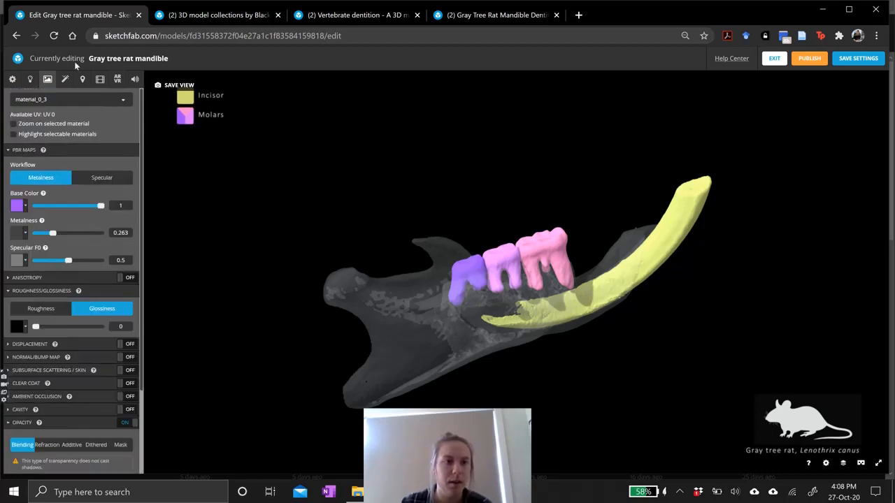
left_click(64, 80)
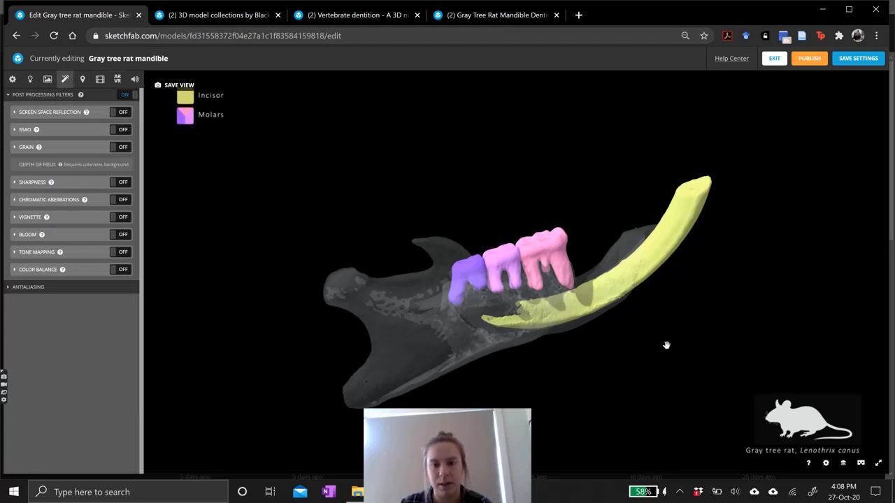
left_click_drag(481, 334, 467, 331)
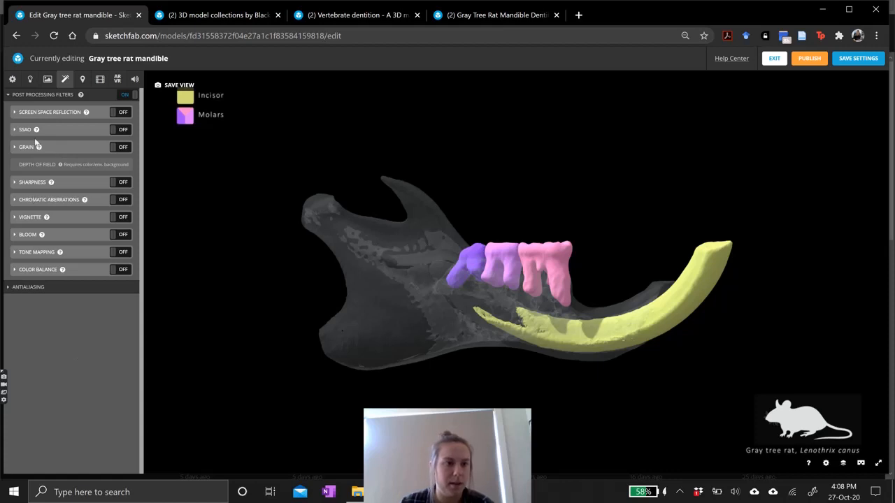
mouse_move(35, 132)
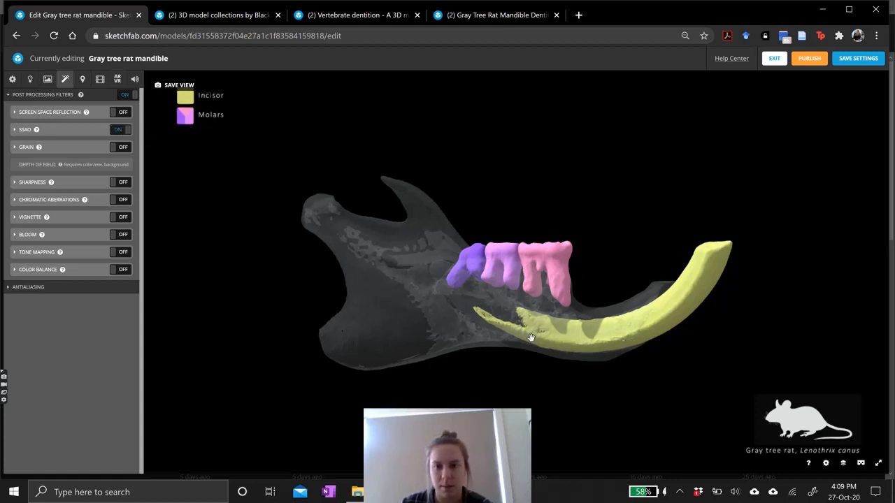
mouse_move(539, 340)
left_mouse_down()
mouse_move(521, 343)
mouse_move(576, 335)
mouse_move(546, 340)
left_mouse_up()
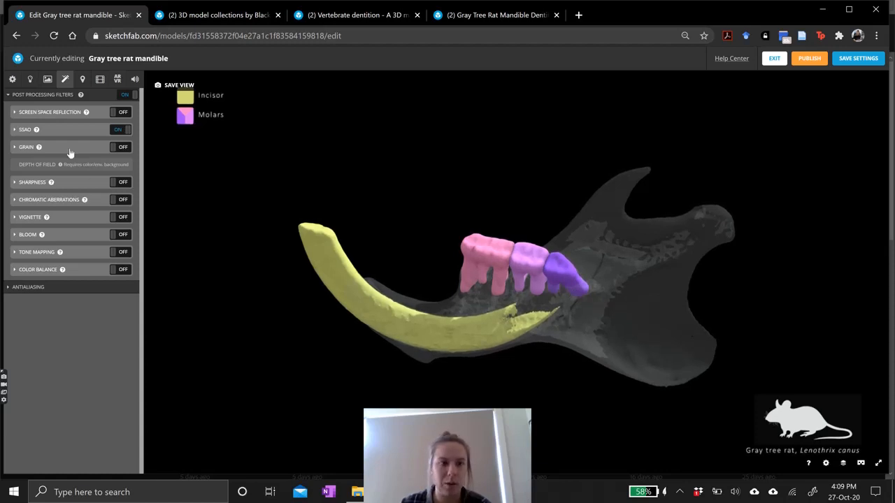
Turn on the Sharpness post-processing filter.
left_click(121, 183)
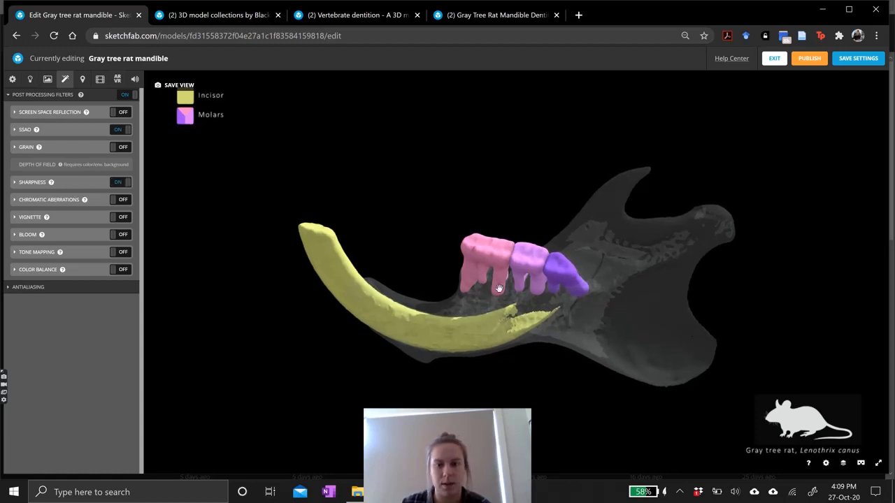
left_click_drag(555, 310, 470, 311)
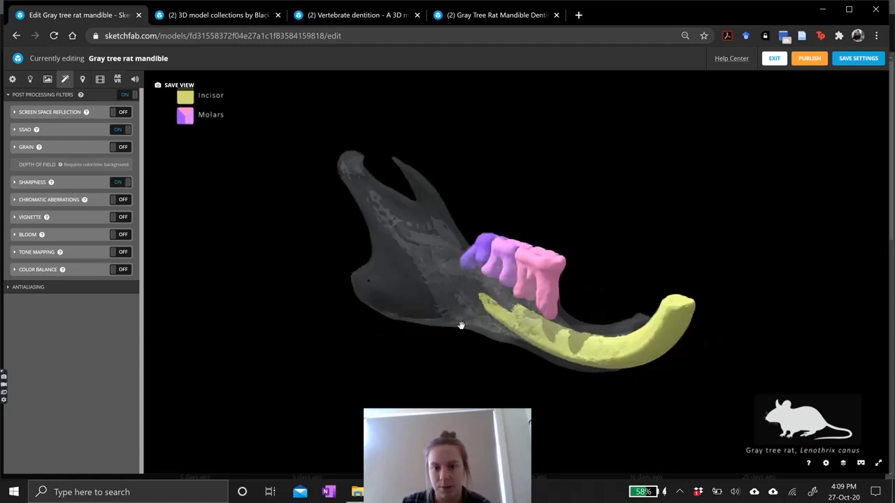
left_click_drag(572, 296, 530, 302)
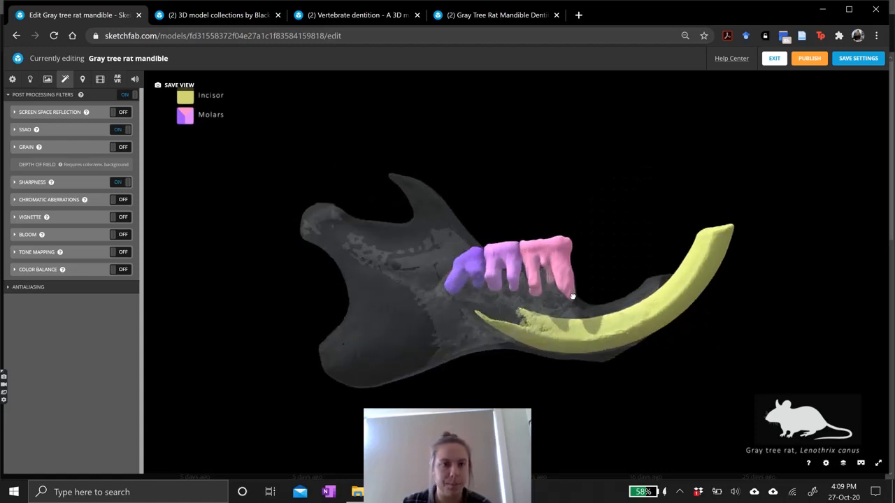
Try the Bloom and Vignette filters, switching each back off.
left_click(121, 236)
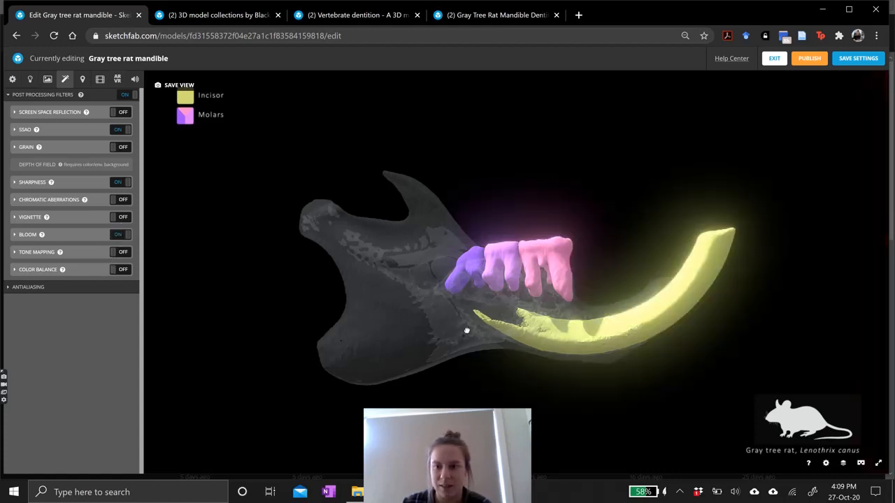
left_click_drag(466, 330, 399, 339)
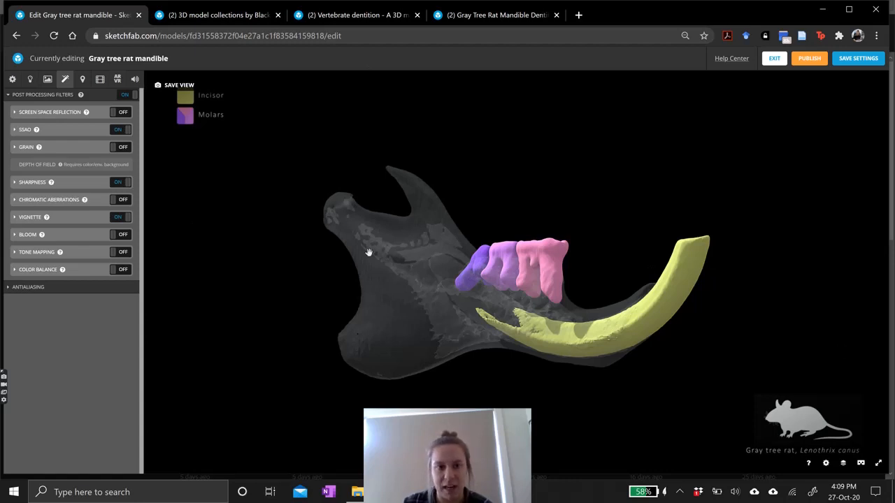
left_click(121, 218)
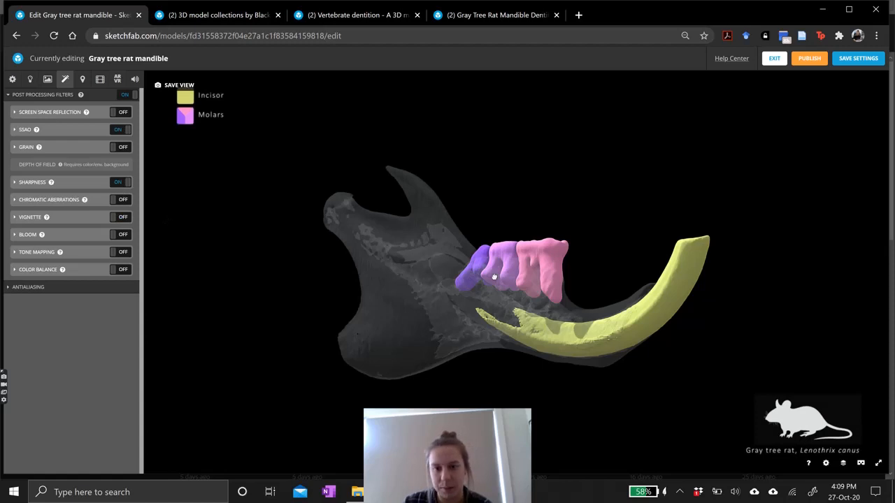
left_click_drag(495, 278, 503, 275)
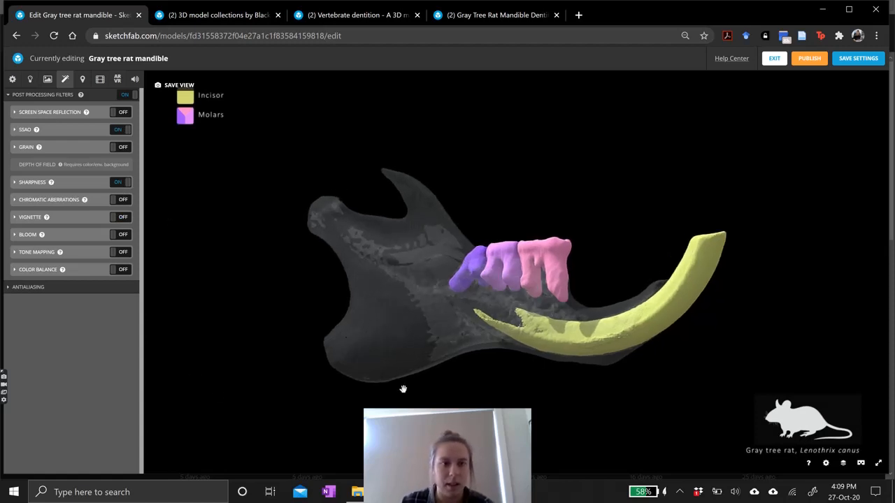
left_click_drag(539, 307, 539, 304)
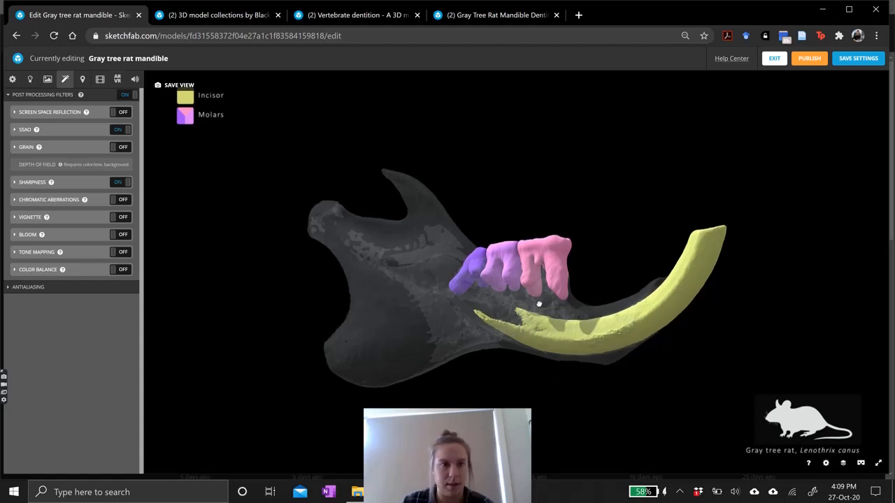
Add an annotation on the incisor and title it Incisor.
left_click(83, 79)
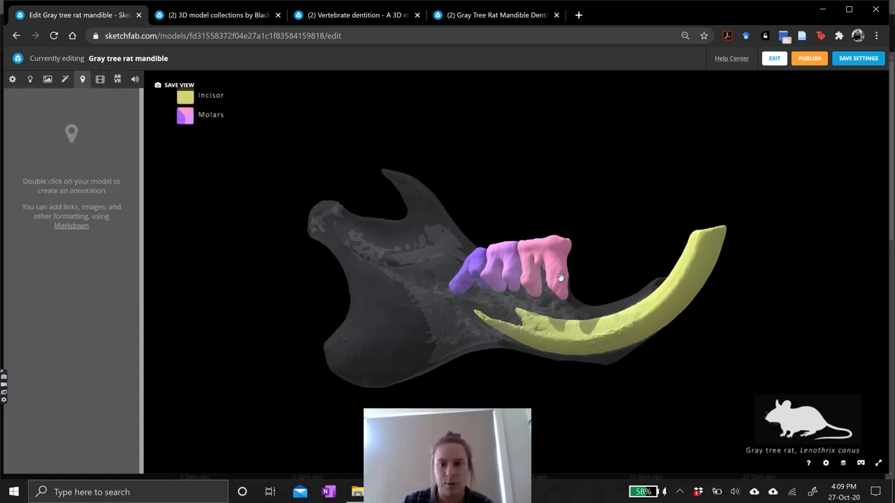
left_click_drag(554, 277, 572, 282)
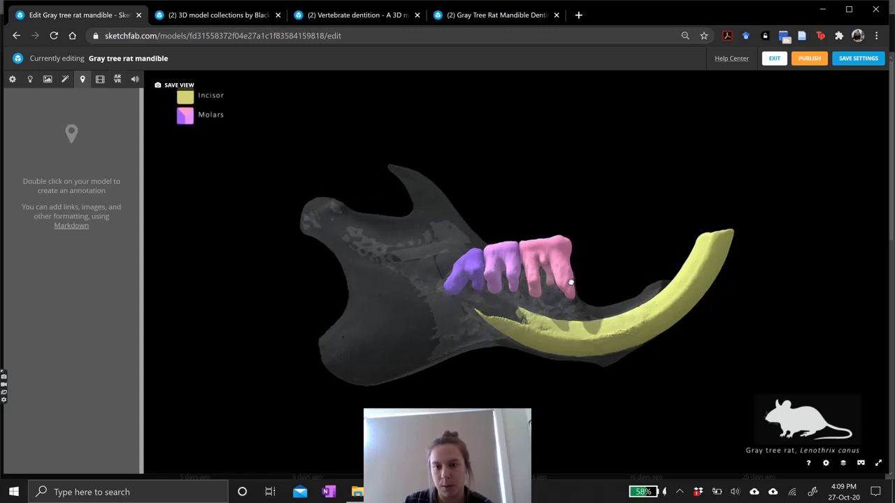
scroll(695, 310, "up", 3)
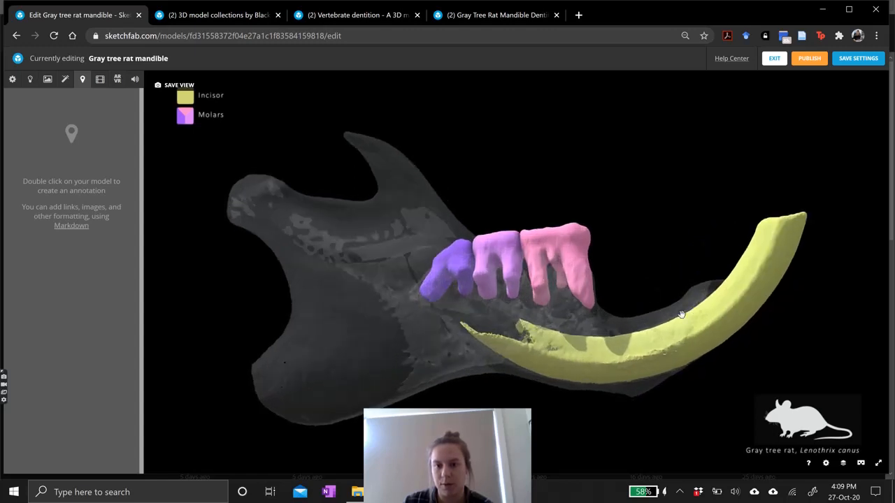
right_click_drag(669, 308, 644, 310)
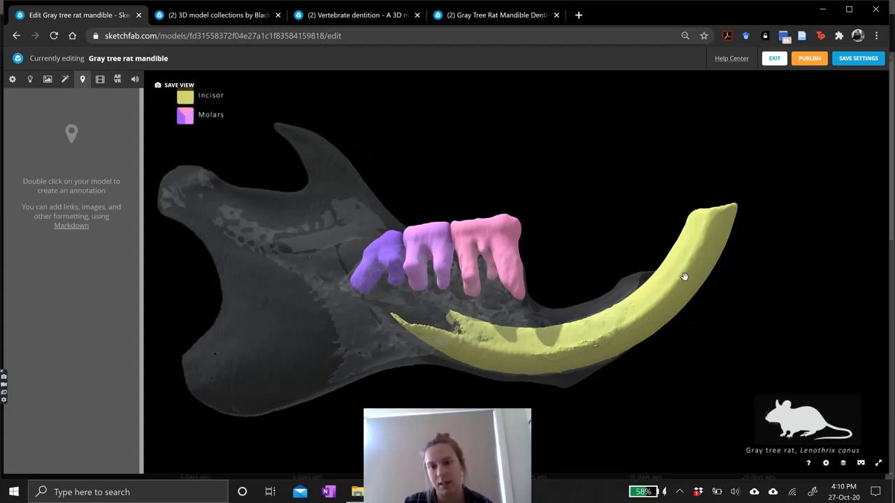
right_click_drag(648, 323, 639, 319)
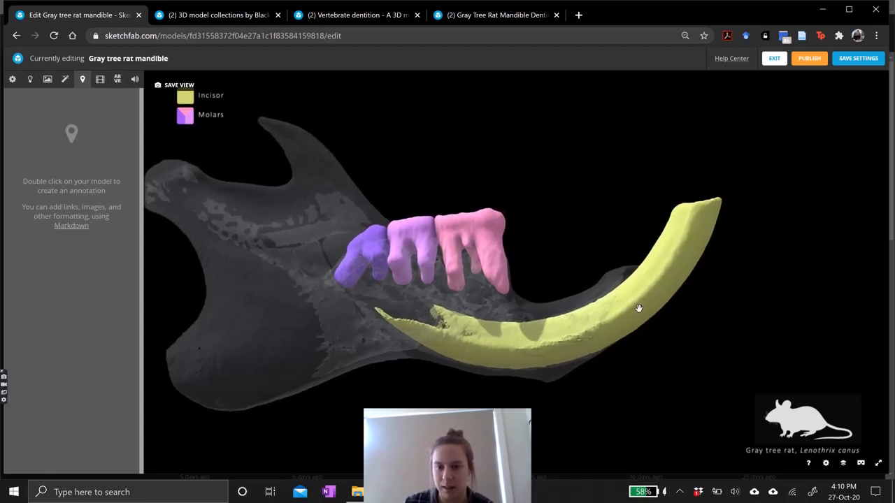
scroll(627, 321, "up", 3)
right_click_drag(615, 320, 586, 318)
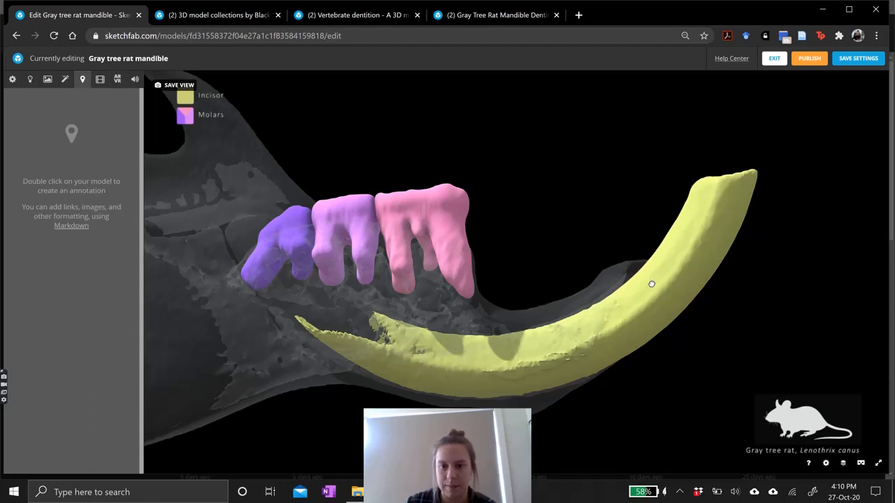
double_click(651, 284)
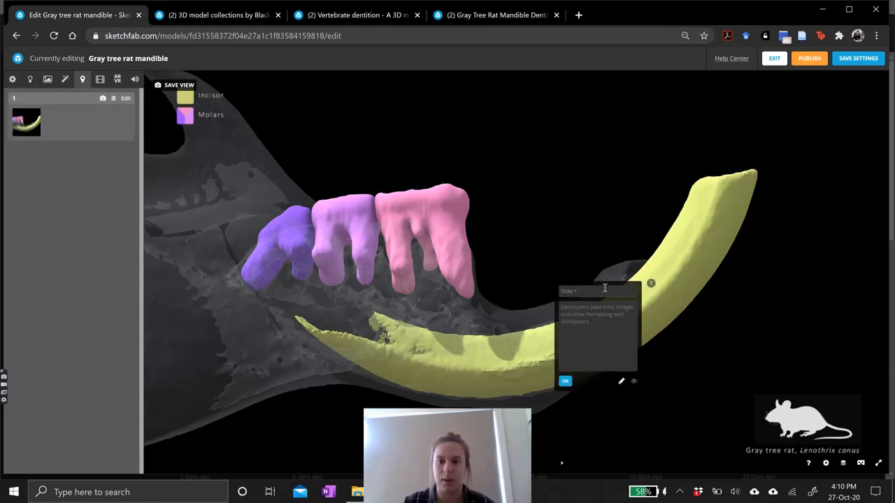
type("Incos")
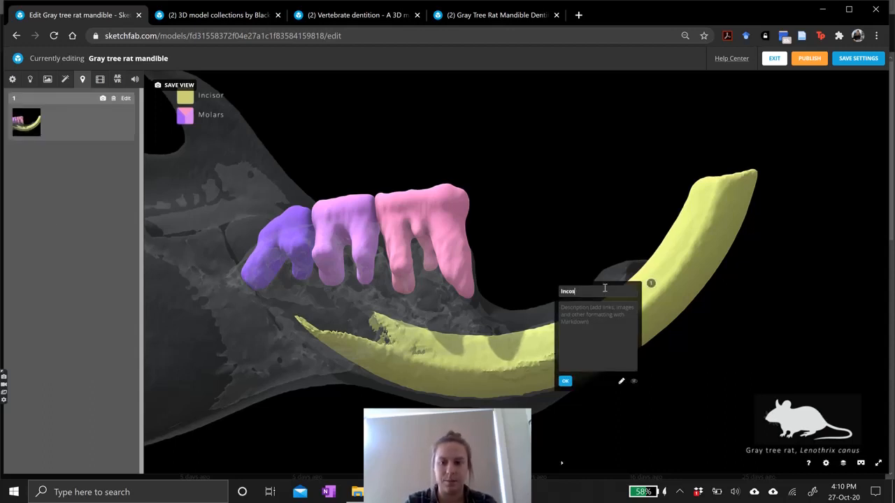
key("BackSpace")
key("BackSpace")
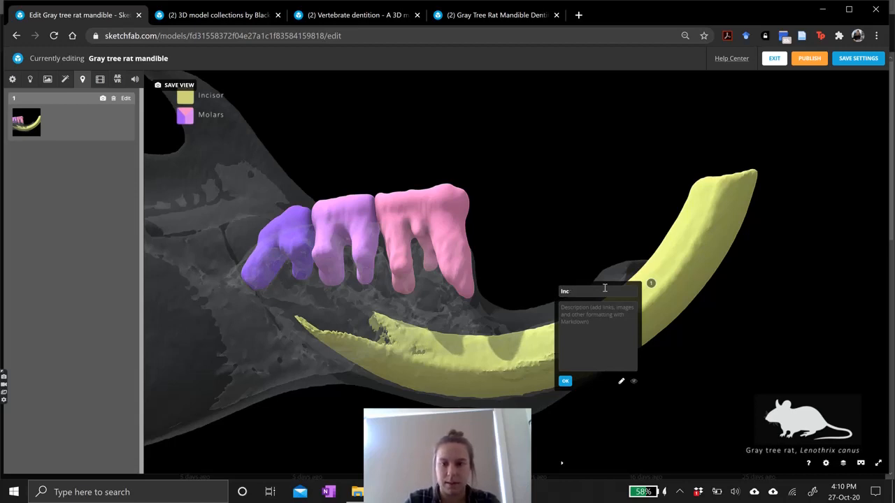
type("isor")
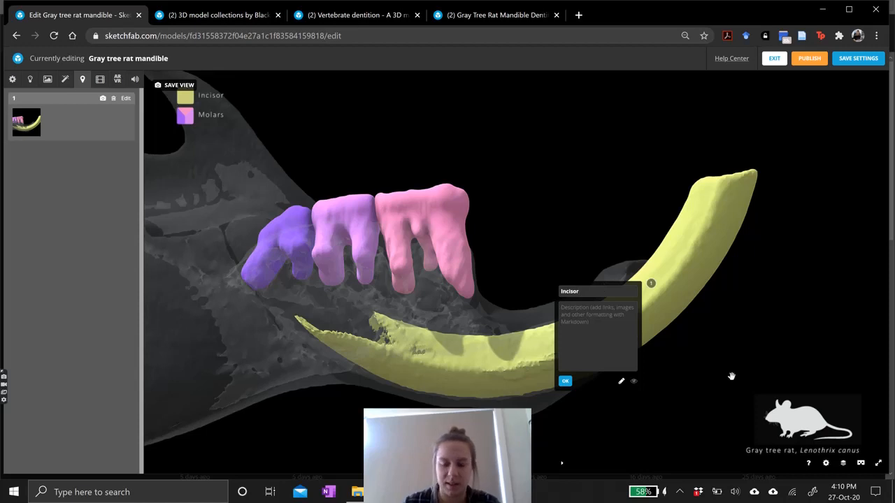
type("Big t")
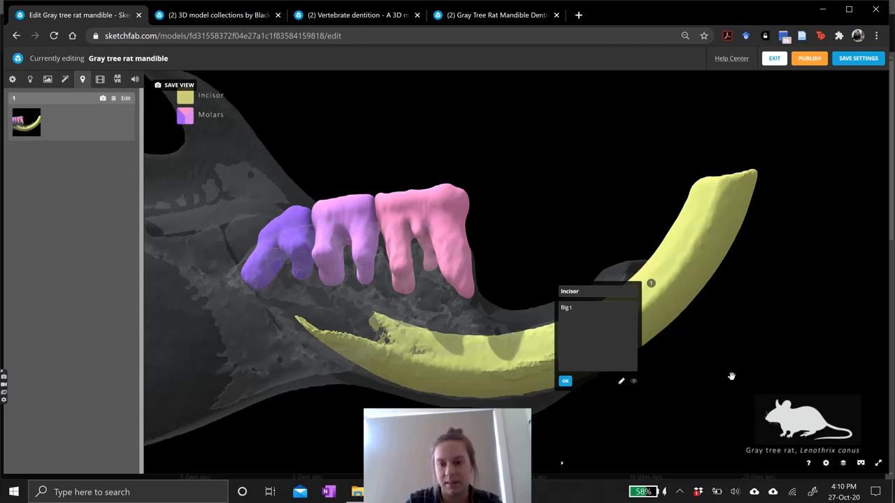
type("ooth")
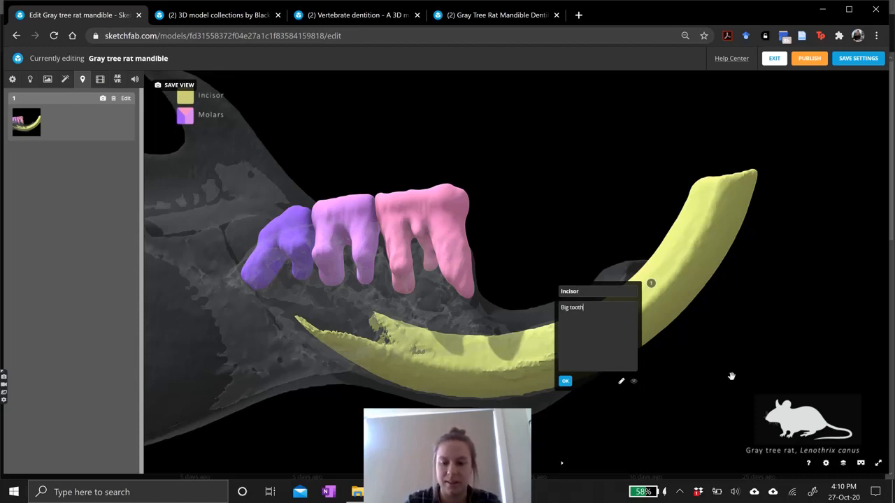
type(". chomps.")
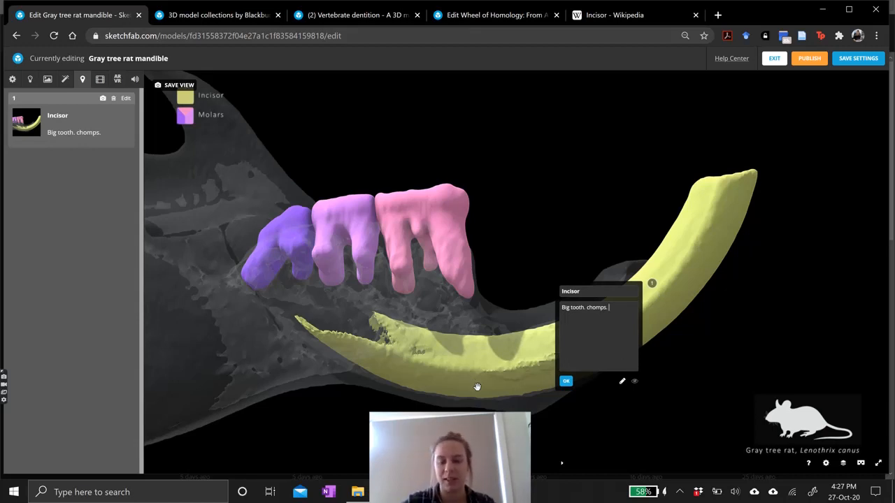
Copy the address of the Wikipedia Incisor article from the other tab.
left_click(608, 17)
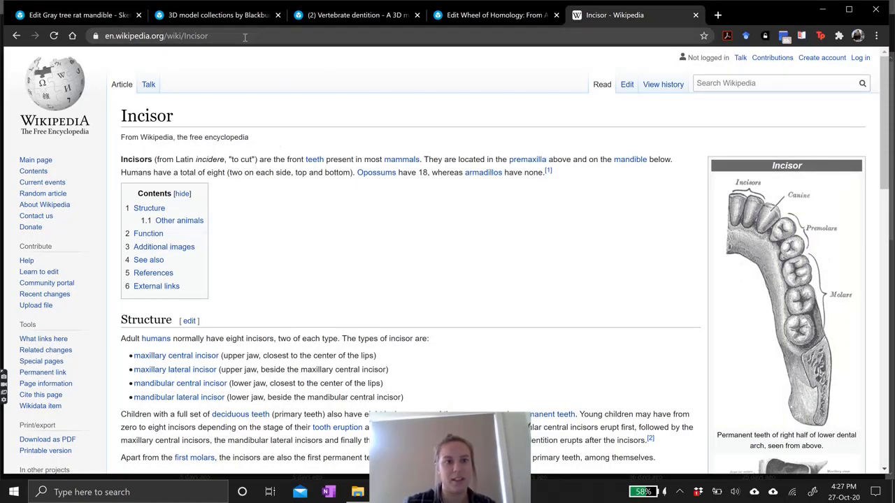
left_click(223, 36)
key("ctrl+c")
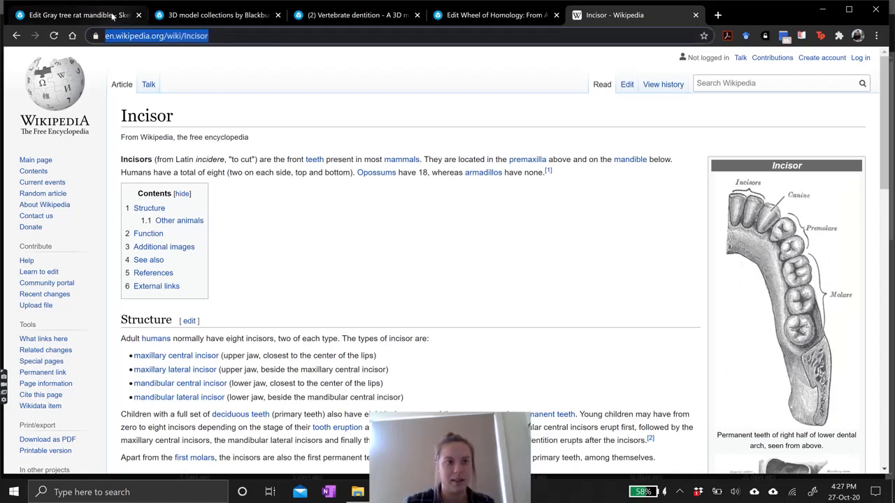
left_click(80, 5)
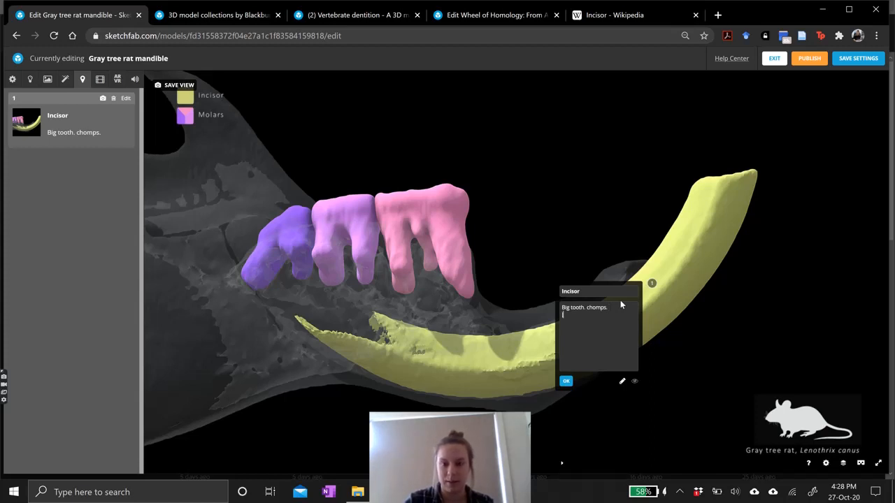
Append a Markdown link "what is an incisor?" to the Wikipedia article in the description and save the annotation.
type("[what is")
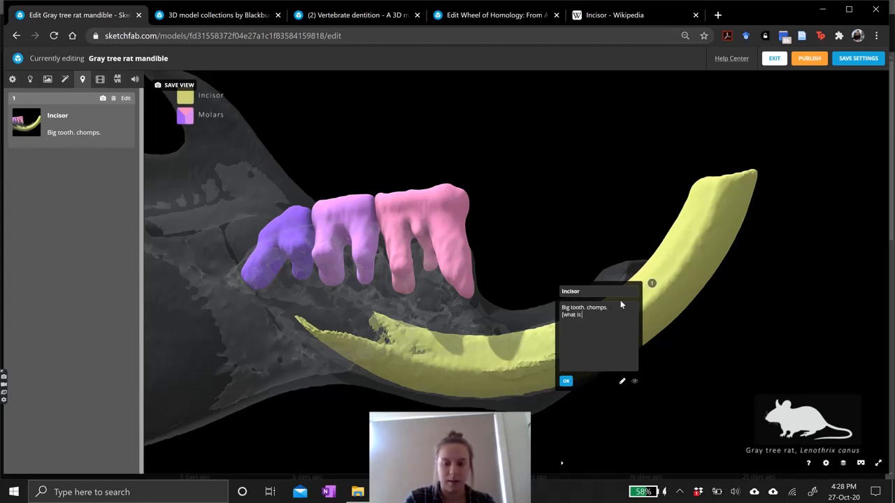
type(" an incisor?")
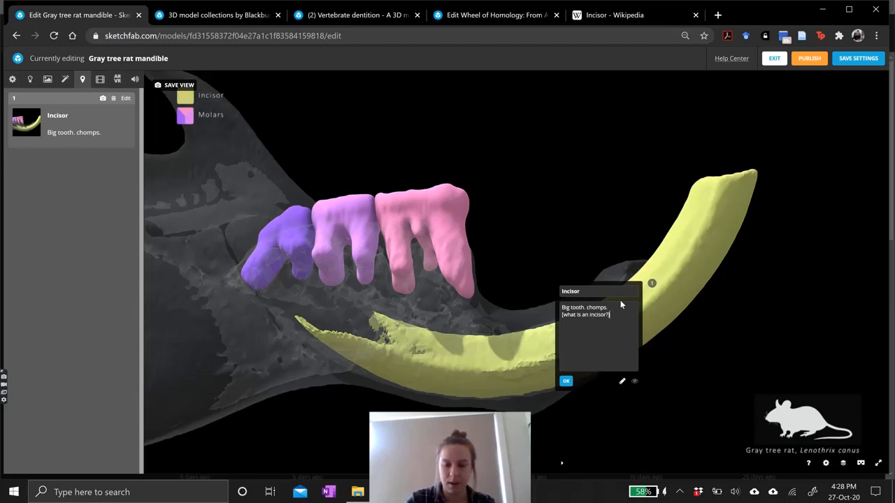
key("ctrl+v")
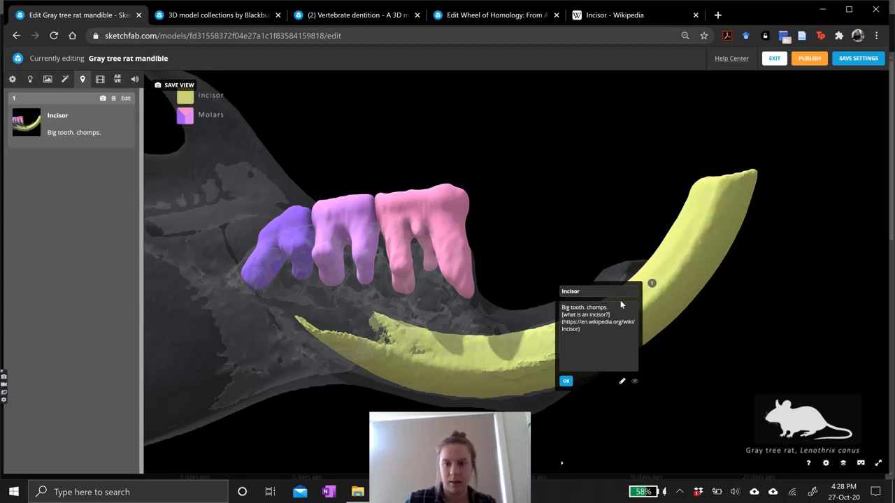
left_click(567, 382)
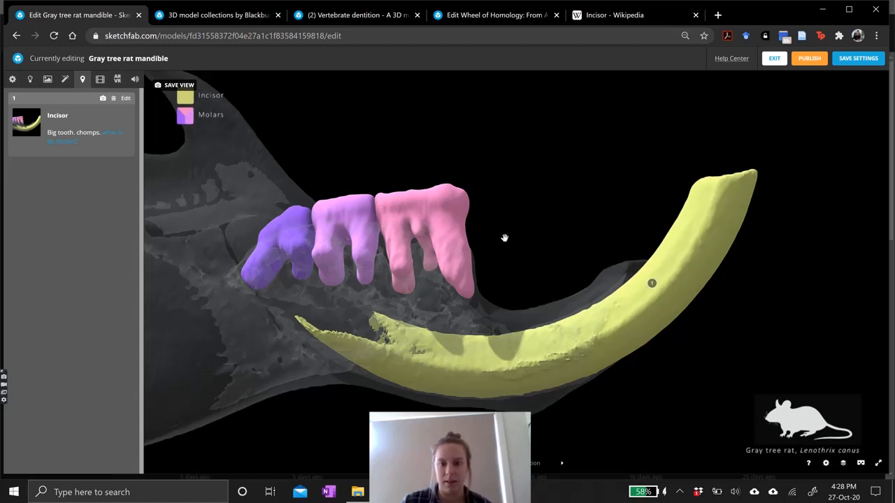
left_click_drag(506, 239, 480, 260)
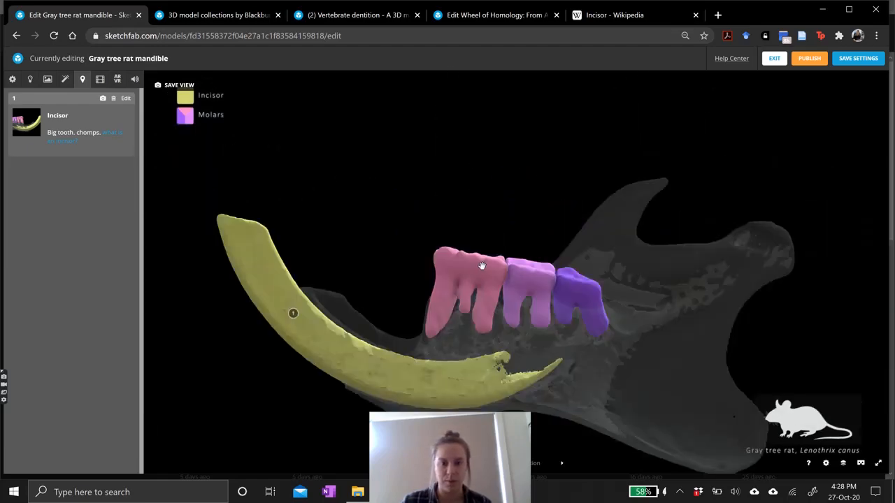
Add an annotation on the first molar titled Molar with the description "chunky tooth".
scroll(479, 264, "up", 3)
right_click_drag(492, 279, 509, 267)
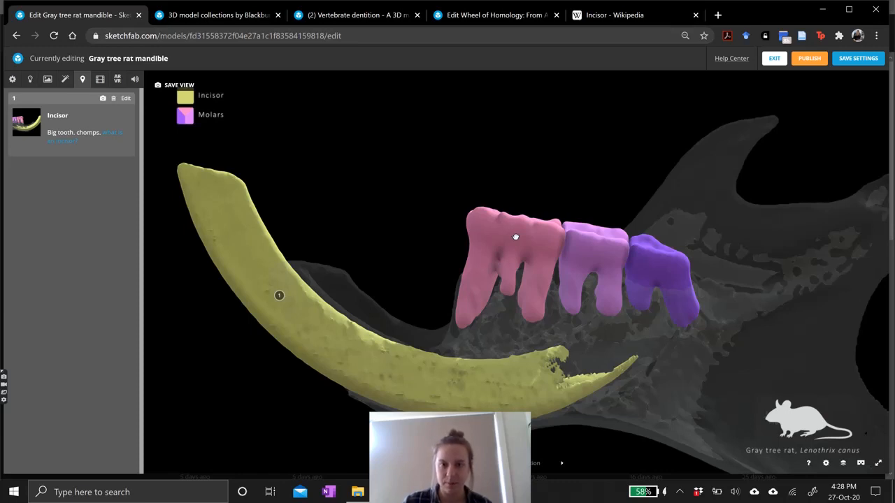
left_click(516, 237)
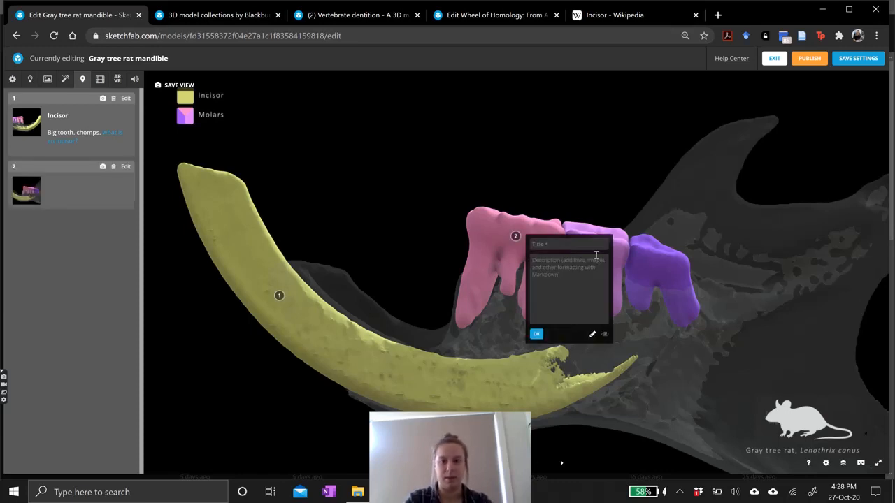
type("Molar")
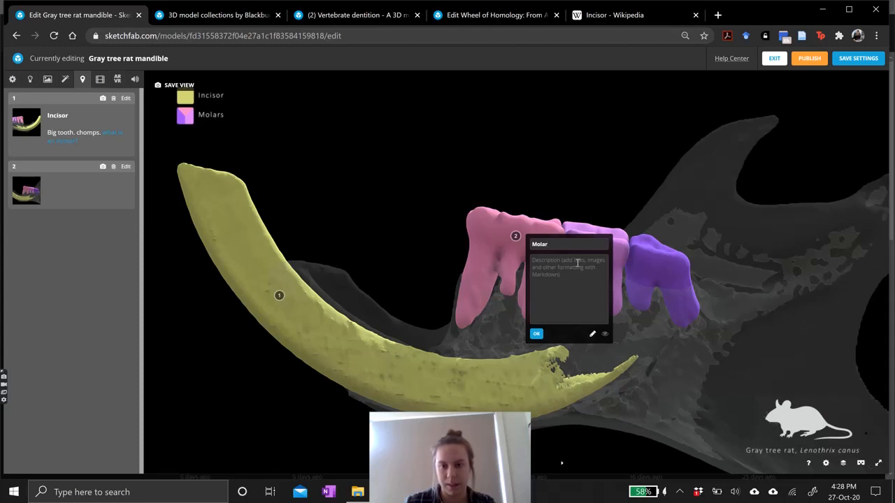
type("chunk")
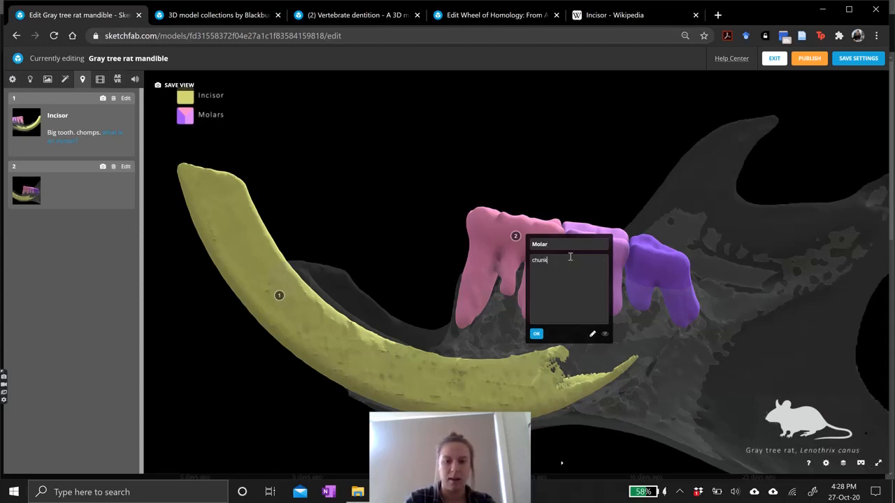
type("y molar")
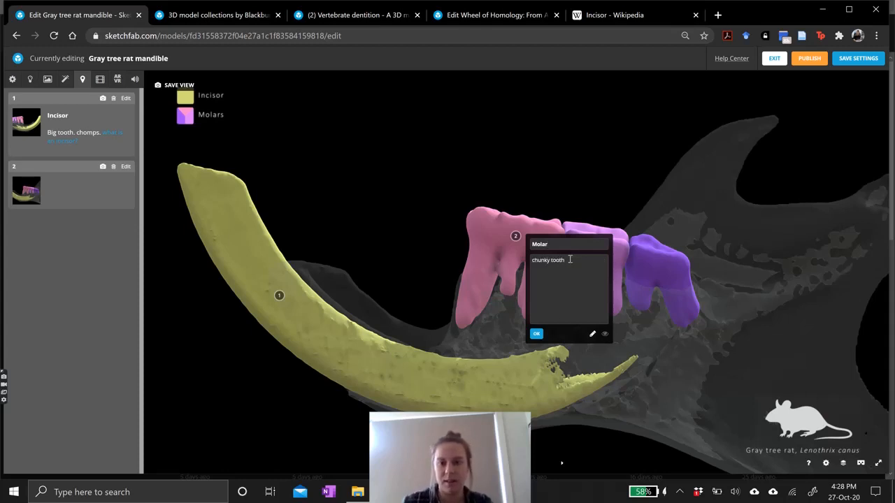
left_click(537, 334)
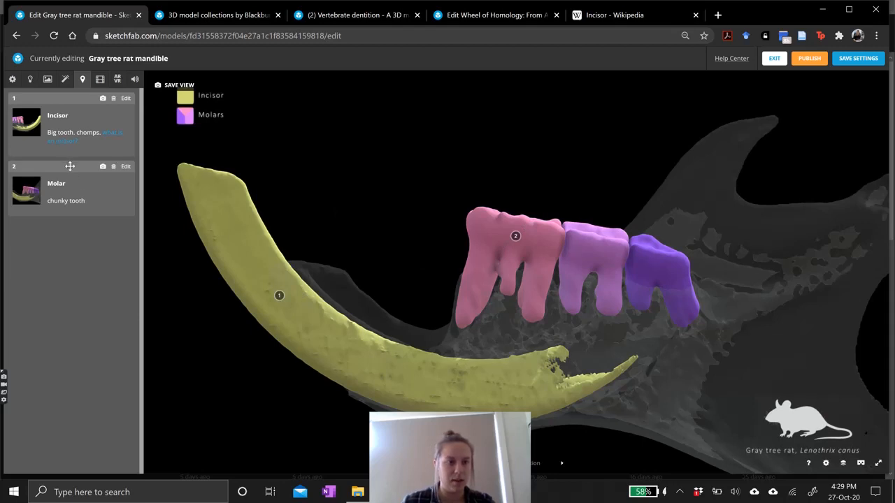
Reorder the annotations so Molar comes first, and update the Incisor annotation's camera view.
left_click_drag(70, 165, 65, 115)
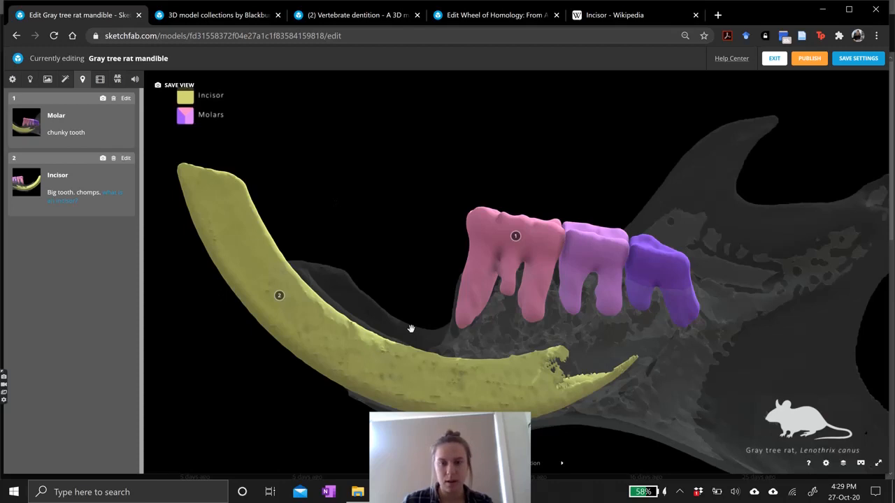
left_click_drag(411, 328, 555, 351)
scroll(555, 352, "down", 3)
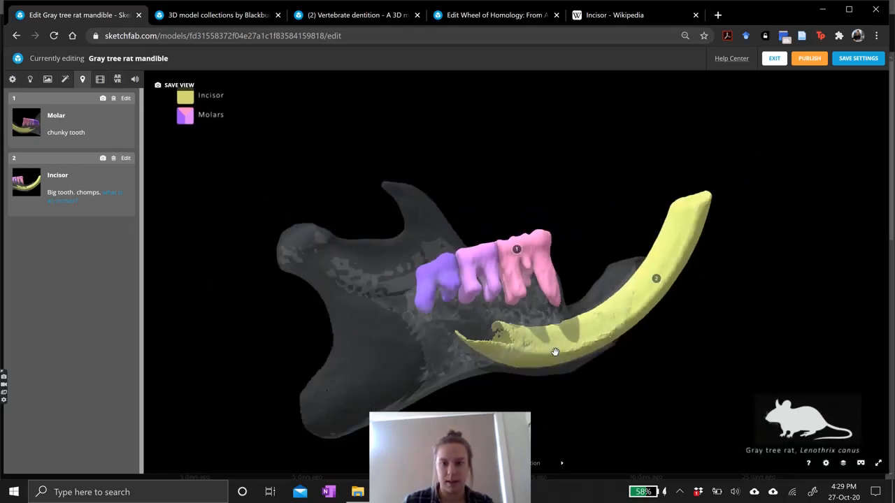
scroll(559, 336, "down", 2)
left_click(626, 279)
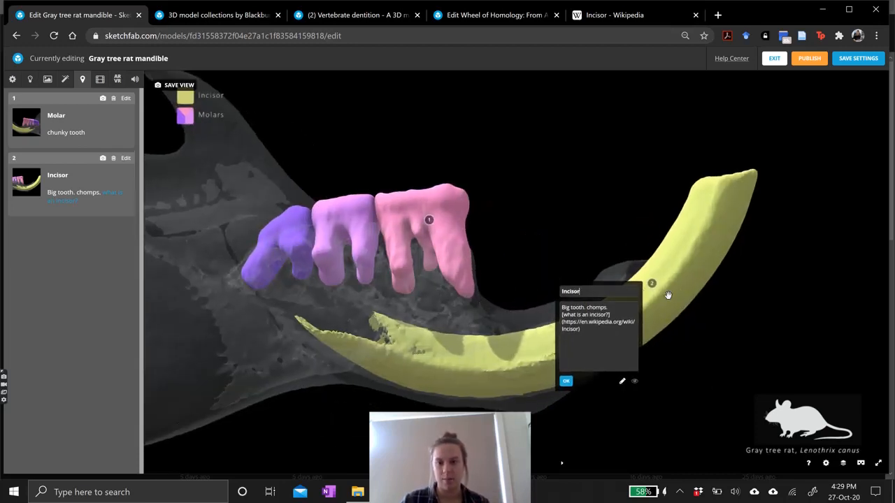
left_click_drag(667, 295, 617, 323)
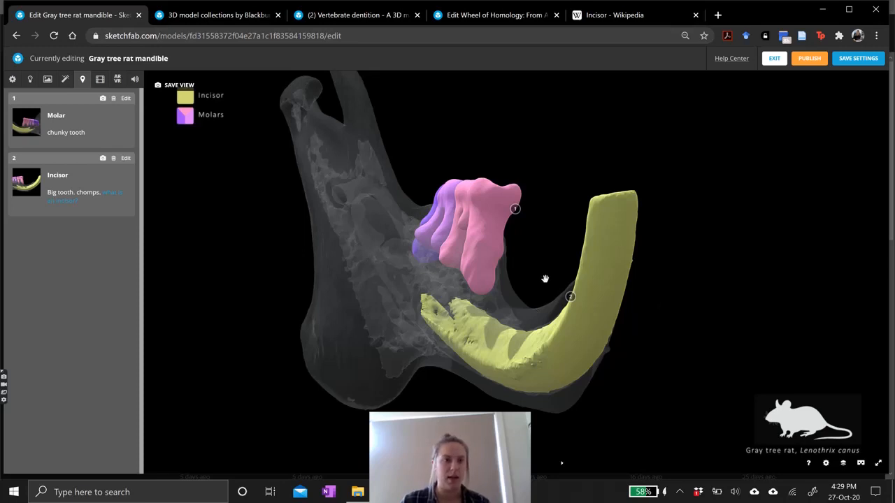
left_click(102, 159)
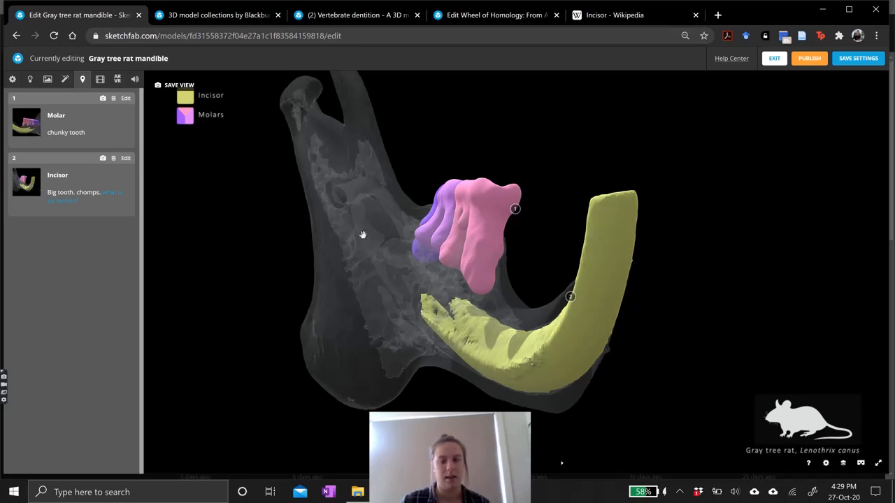
Step through the annotations, reframe the model view, and save the 3D settings.
scroll(547, 308, "down", 5)
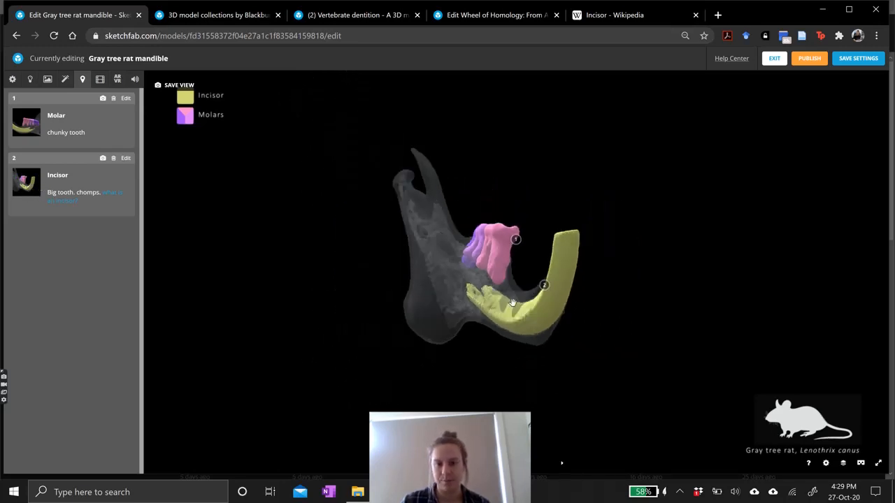
left_click_drag(514, 300, 564, 276)
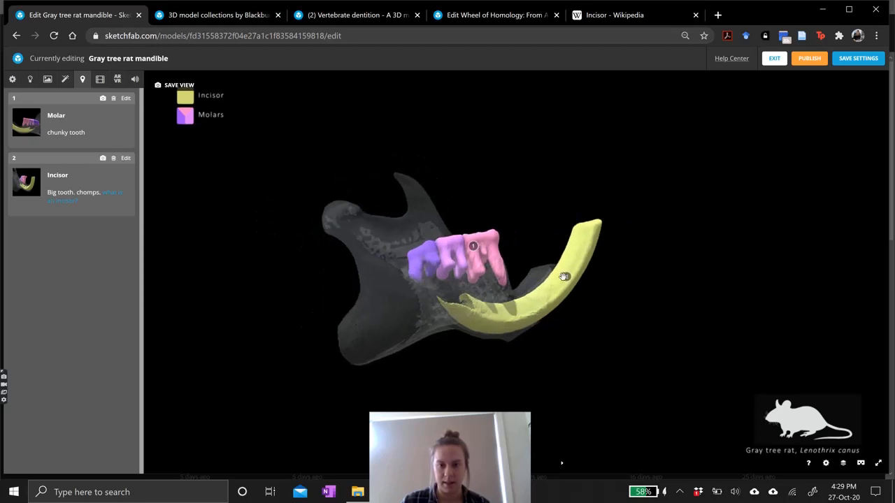
left_click(569, 275)
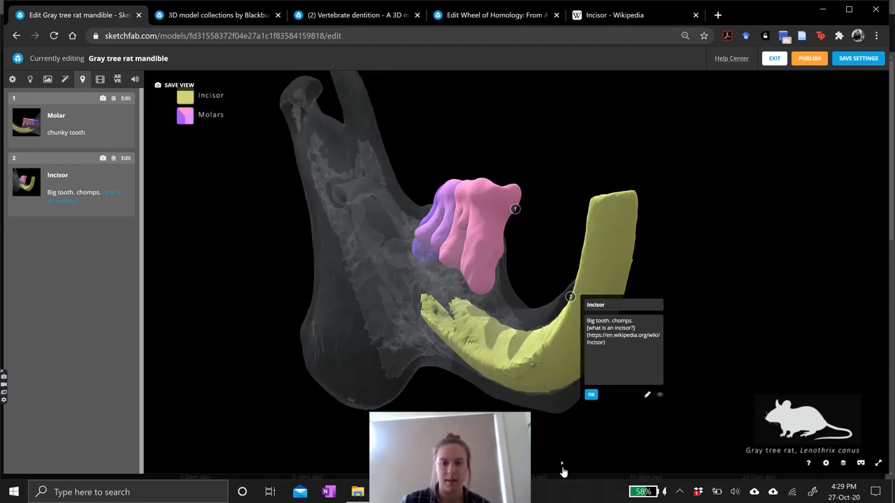
left_click(560, 466)
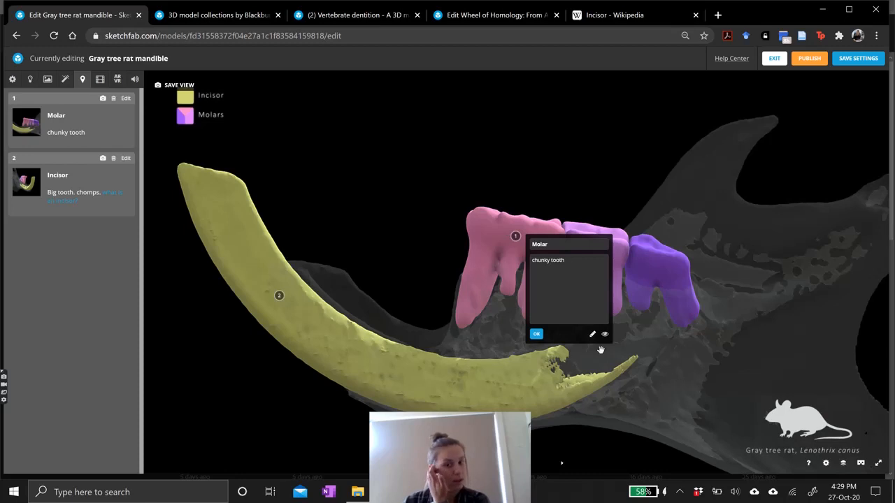
left_click_drag(468, 340, 536, 356)
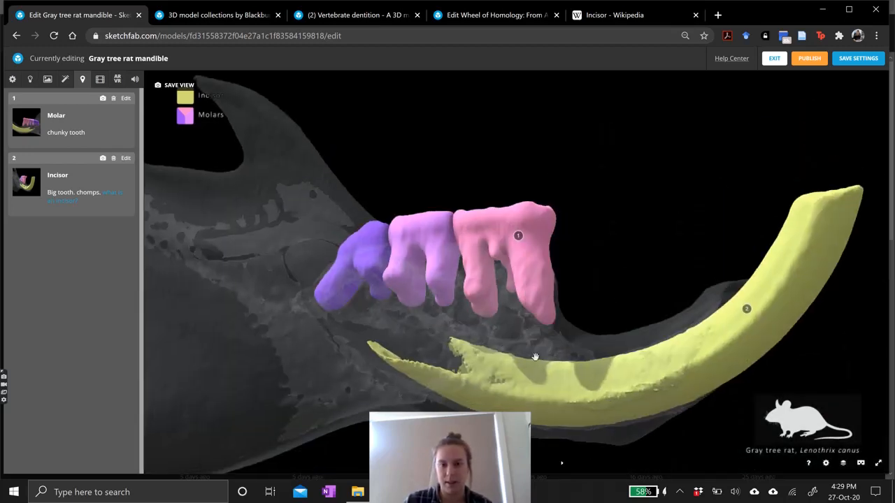
scroll(533, 360, "down", 3)
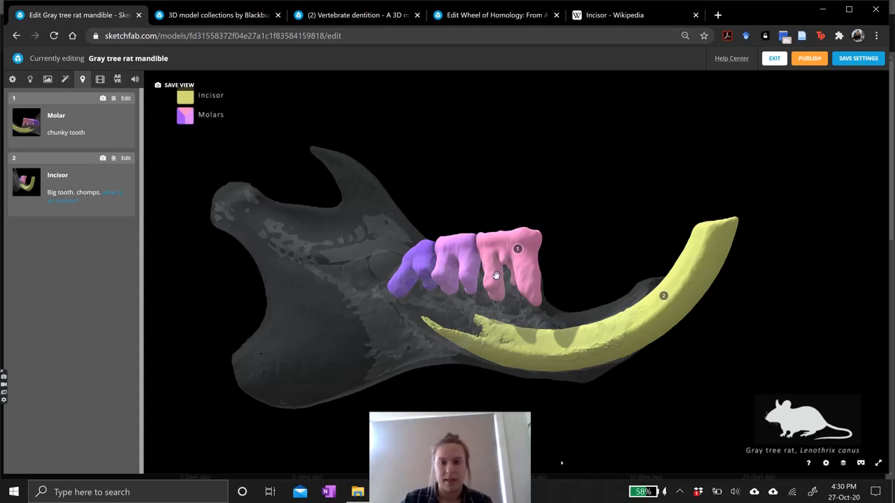
left_click_drag(496, 275, 501, 276)
right_click_drag(470, 274, 481, 276)
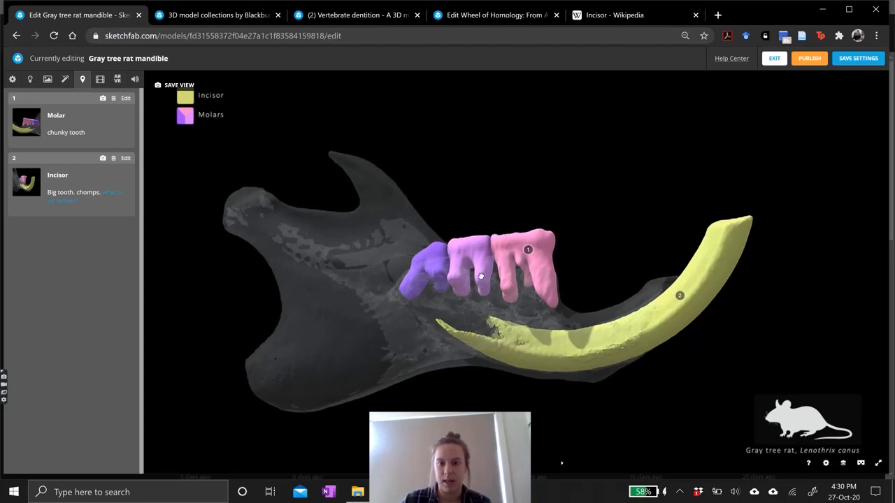
left_click_drag(476, 264, 471, 260)
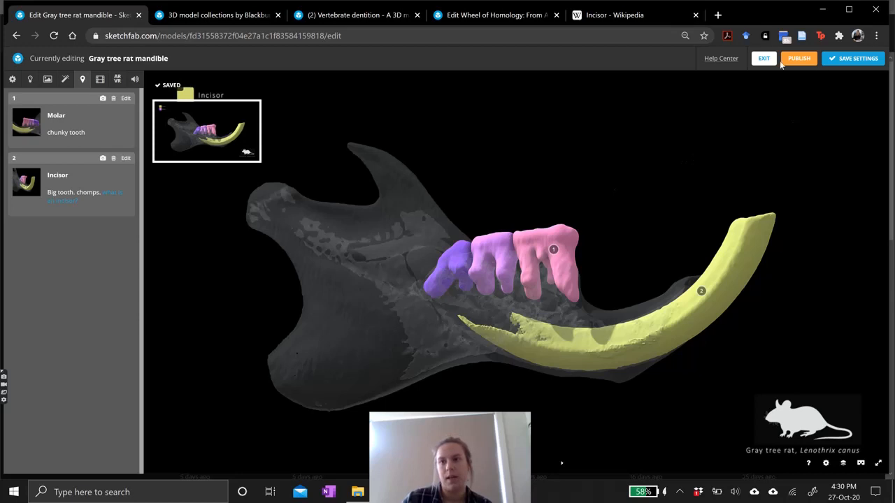
left_click(844, 62)
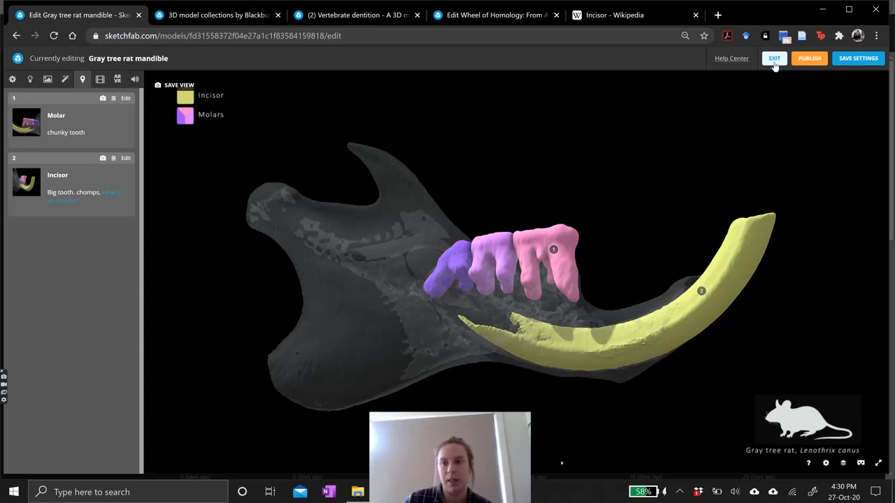
Exit the 3D editor, publish the model privately, and go to the published model page.
left_click(774, 61)
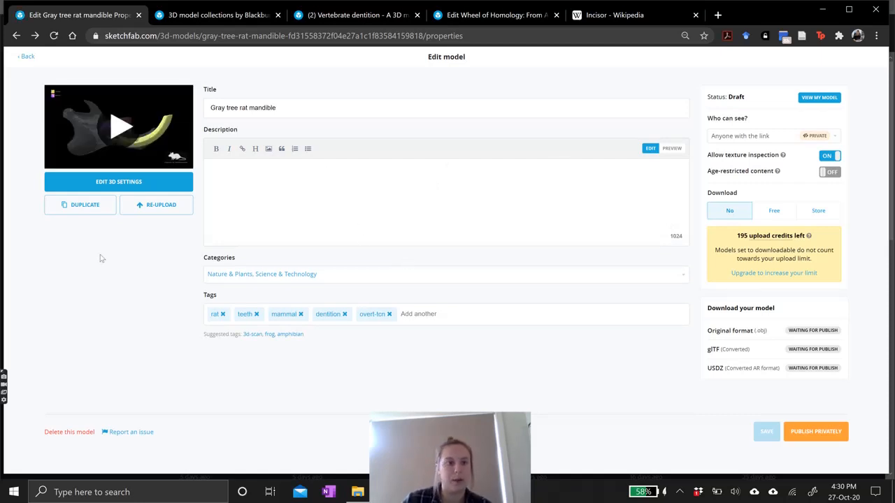
left_click(816, 432)
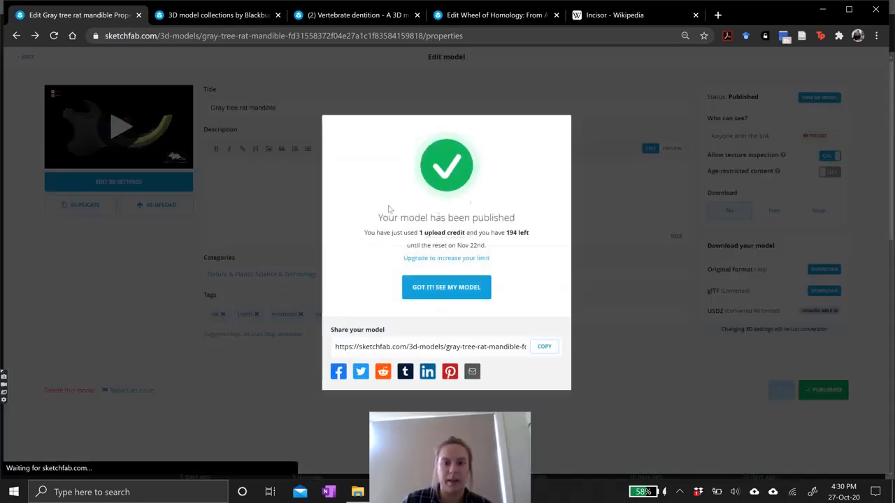
left_click(452, 289)
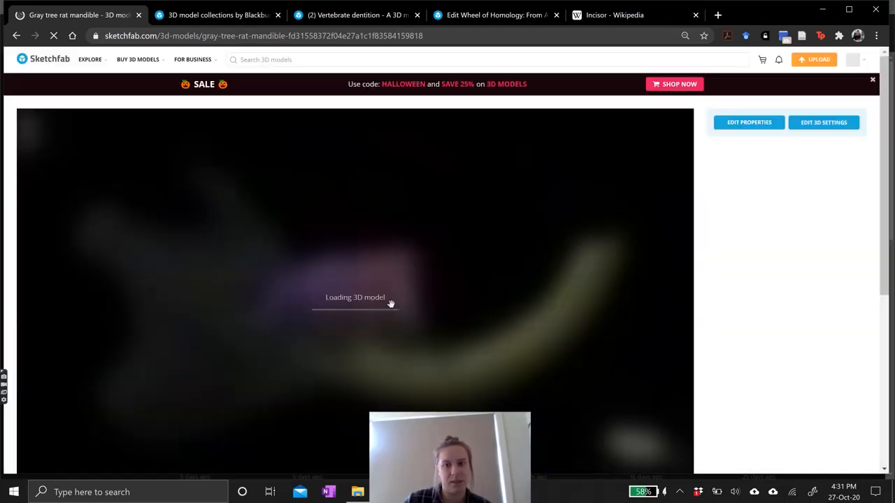
Explore the published model and its annotations in the viewer.
left_click_drag(885, 177, 887, 200)
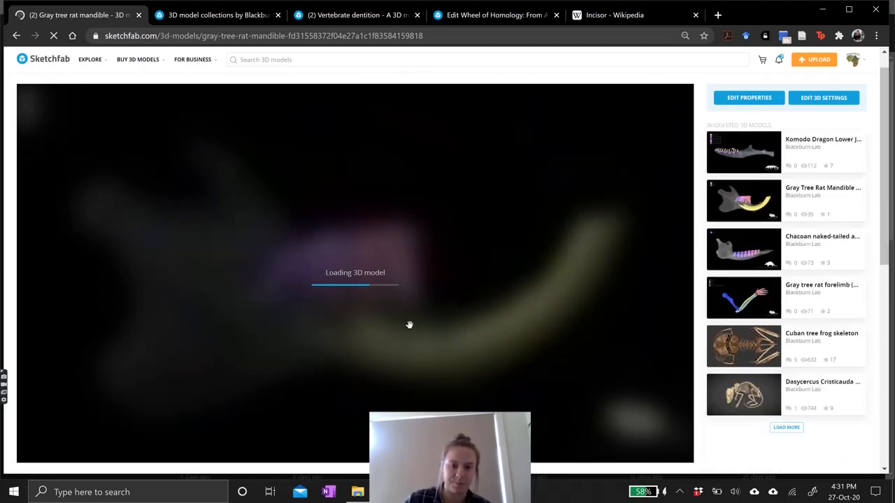
left_click_drag(885, 182, 885, 199)
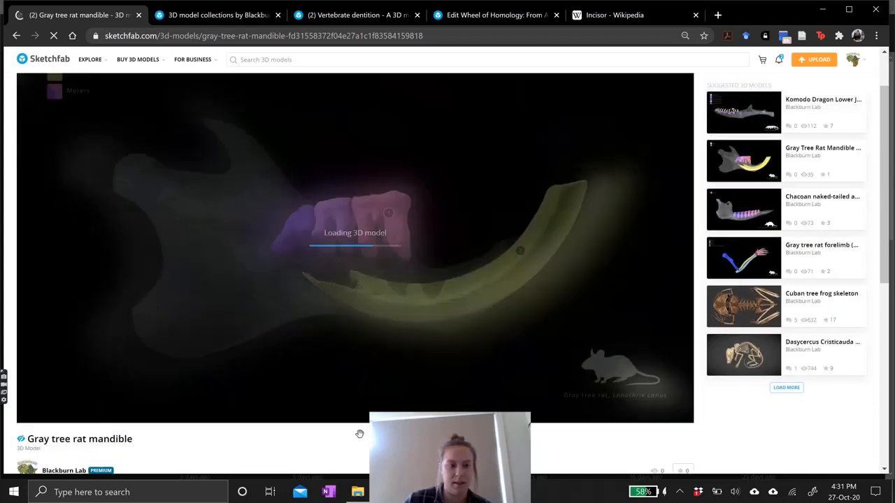
left_click_drag(391, 283, 398, 261)
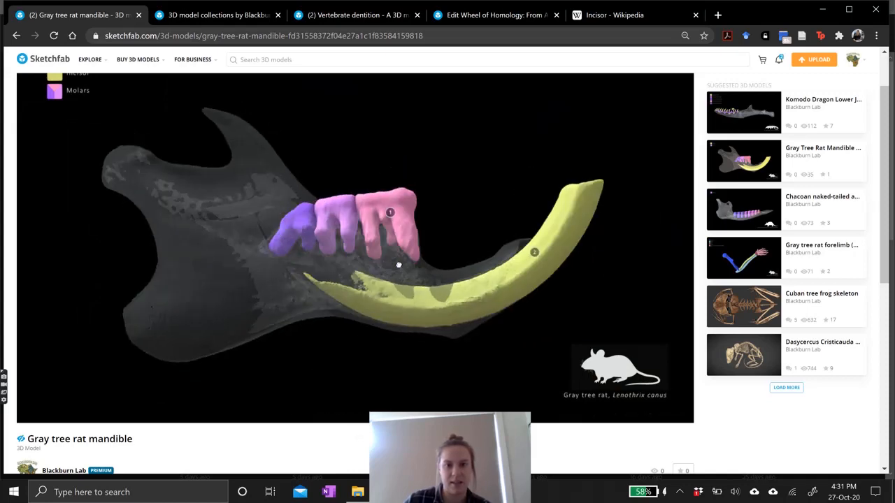
left_click(391, 211)
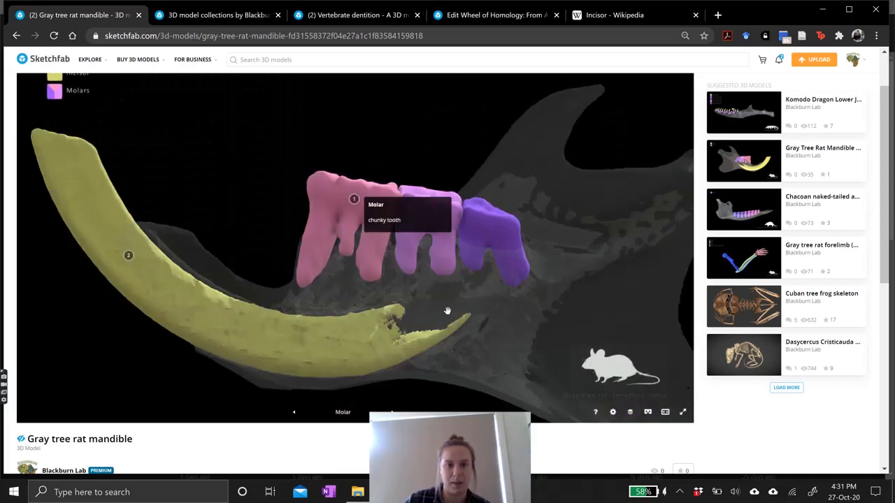
left_click(132, 254)
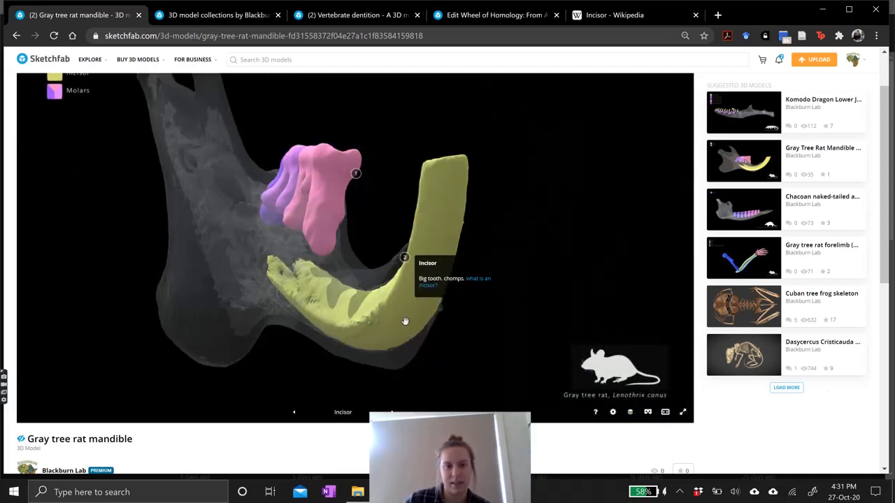
mouse_move(402, 298)
left_mouse_down()
mouse_move(359, 295)
mouse_move(410, 293)
mouse_move(306, 295)
mouse_move(416, 304)
left_mouse_up()
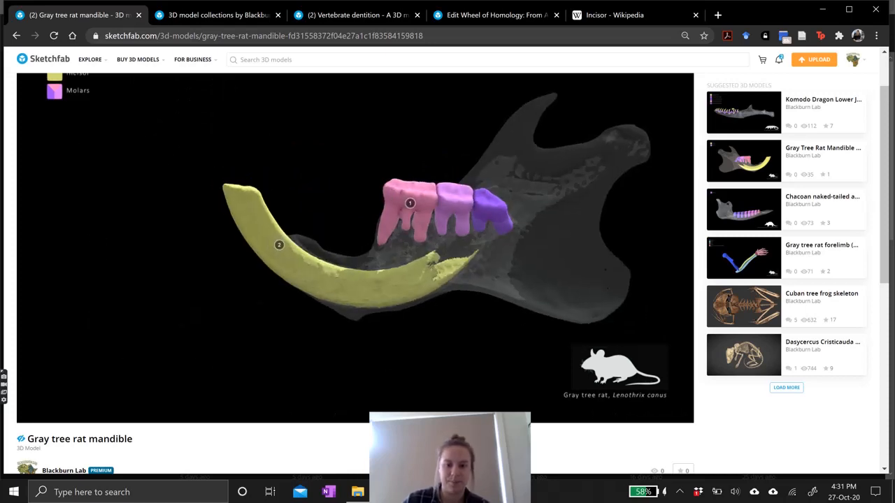
scroll(776, 390, "up", 1)
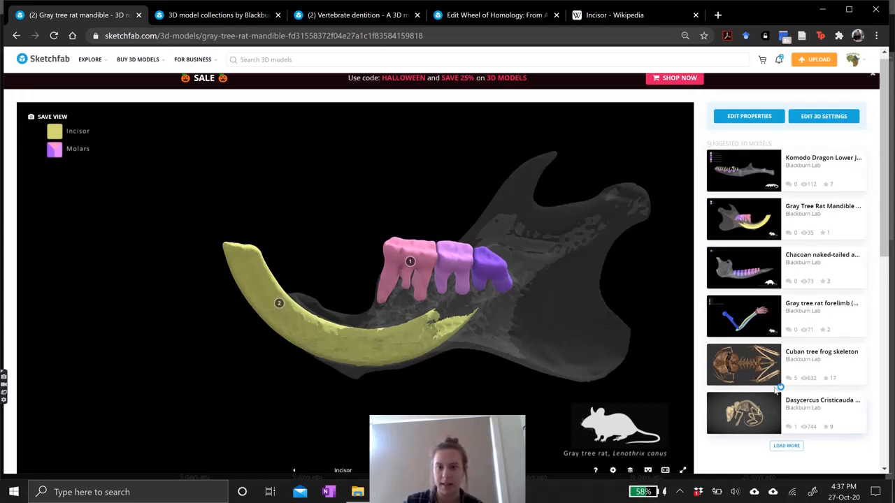
scroll(12, 237, "down", 1)
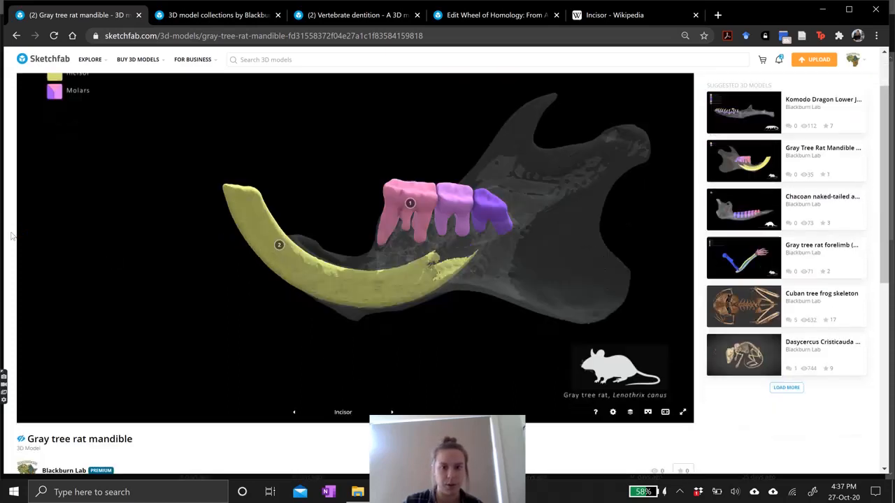
scroll(326, 447, "down", 1)
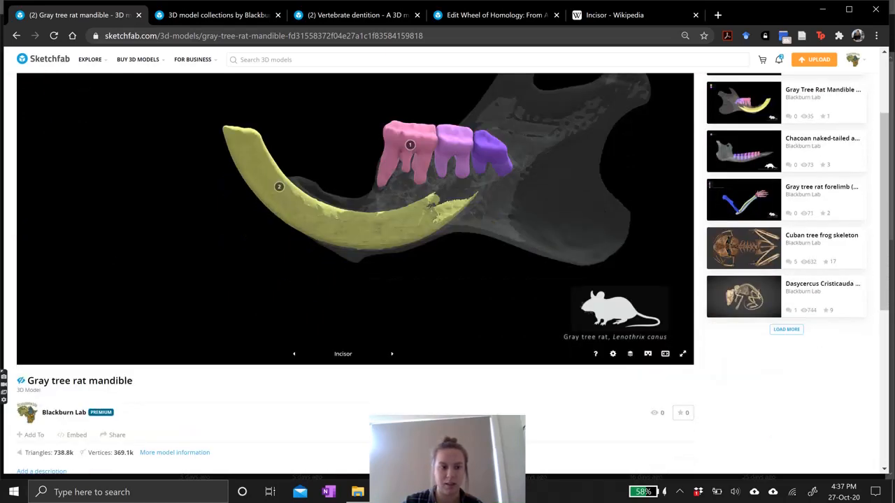
Review the model's Add to collection and Share options.
left_click(33, 439)
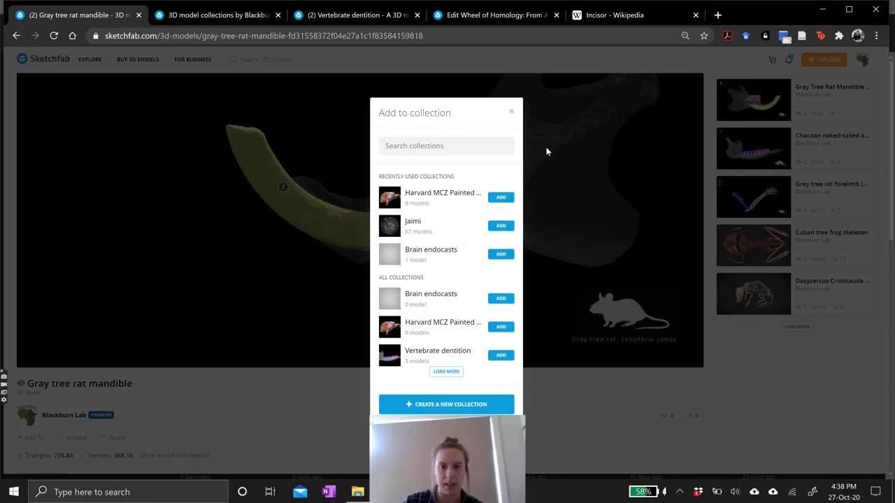
left_click(511, 112)
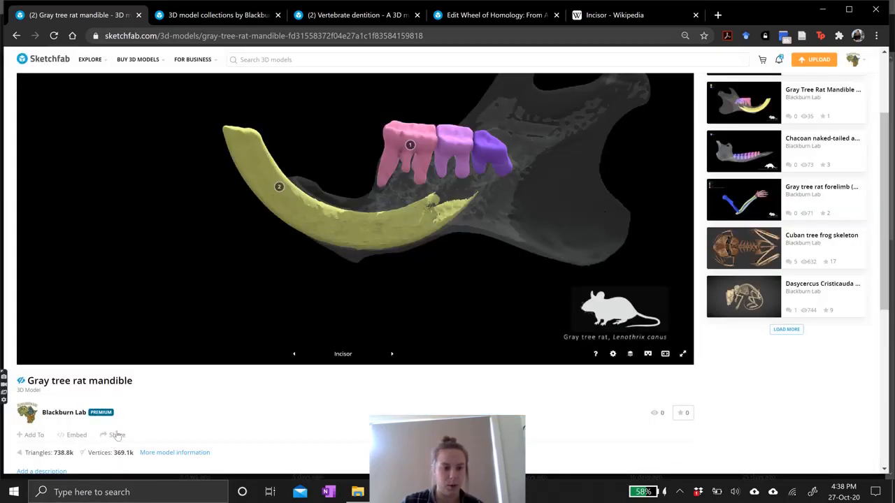
left_click(115, 435)
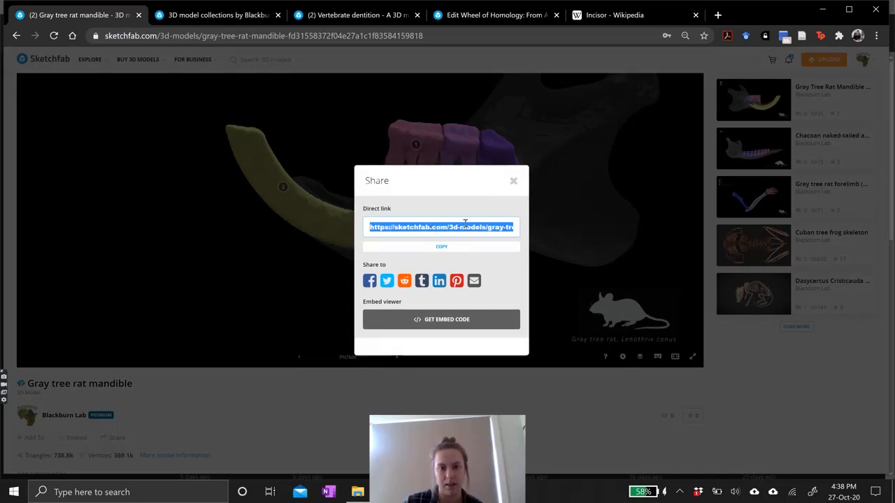
left_click(512, 181)
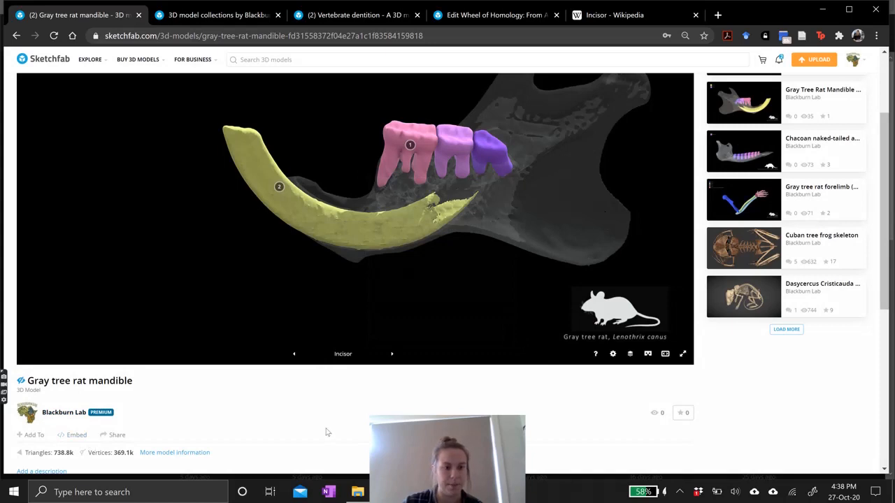
scroll(310, 423, "down", 2)
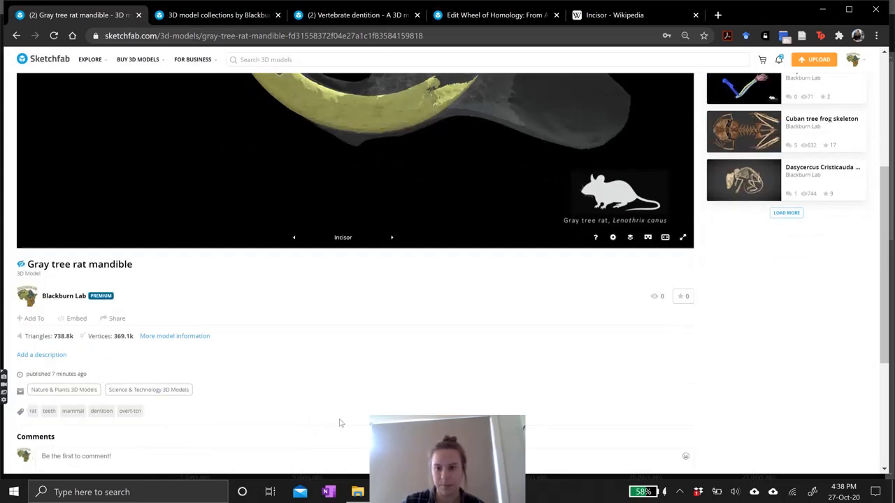
scroll(632, 415, "up", 4)
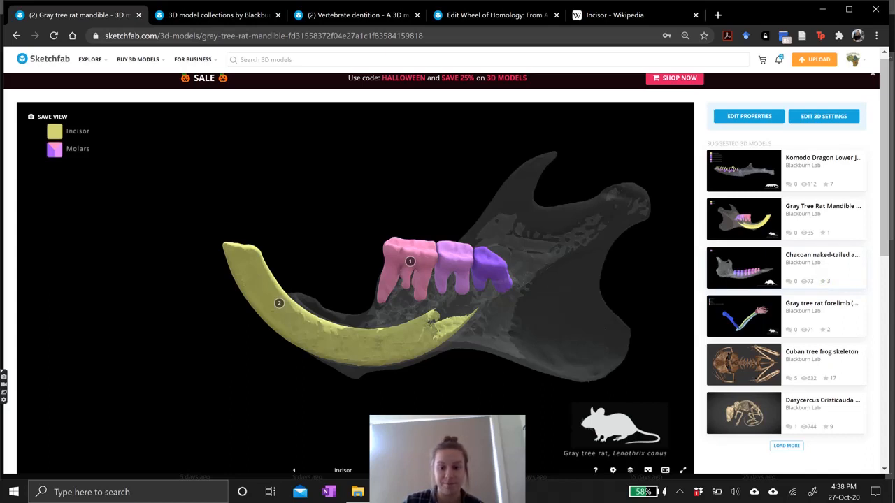
left_click(680, 492)
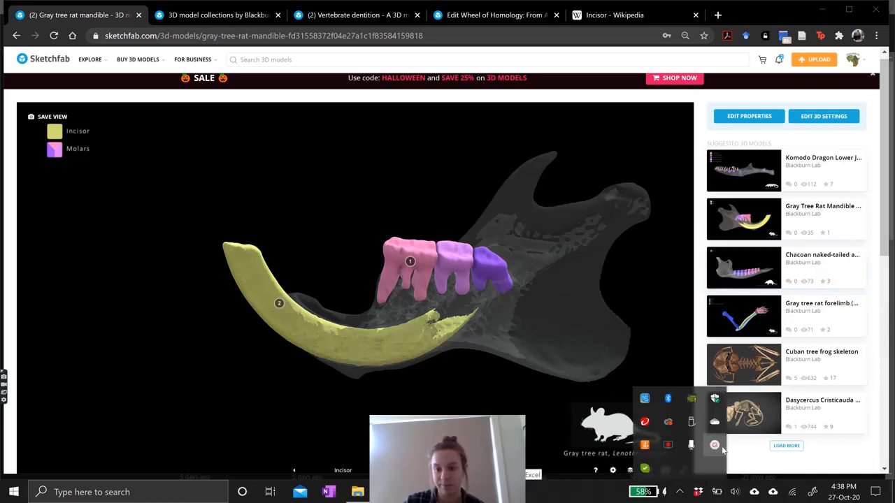